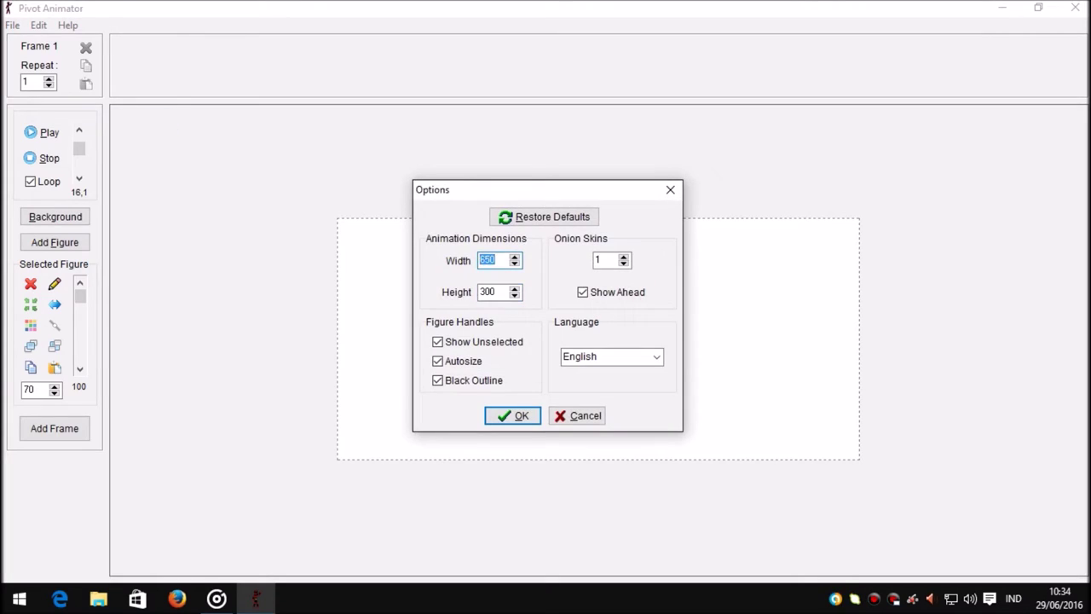
Step: Apply a wider canvas through the animation dimensions in the options
key("Return")
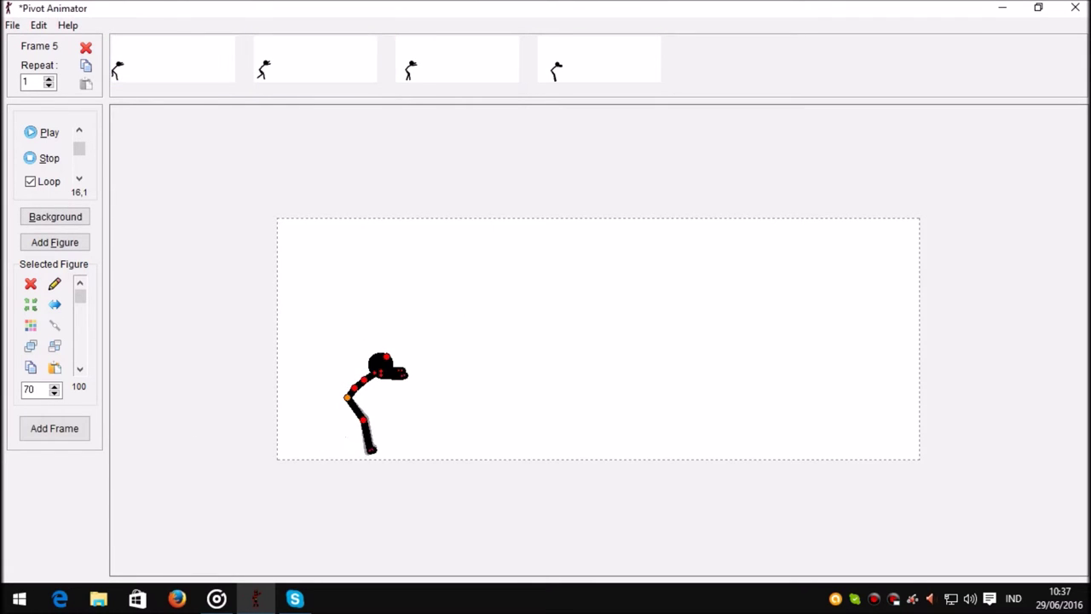
Step: Shift the figure forward on frame 5, lower its arms and head into a crouch, and add the frame
left_click_drag(348, 398, 355, 400)
left_click_drag(414, 378, 399, 412)
left_click_drag(388, 366, 394, 368)
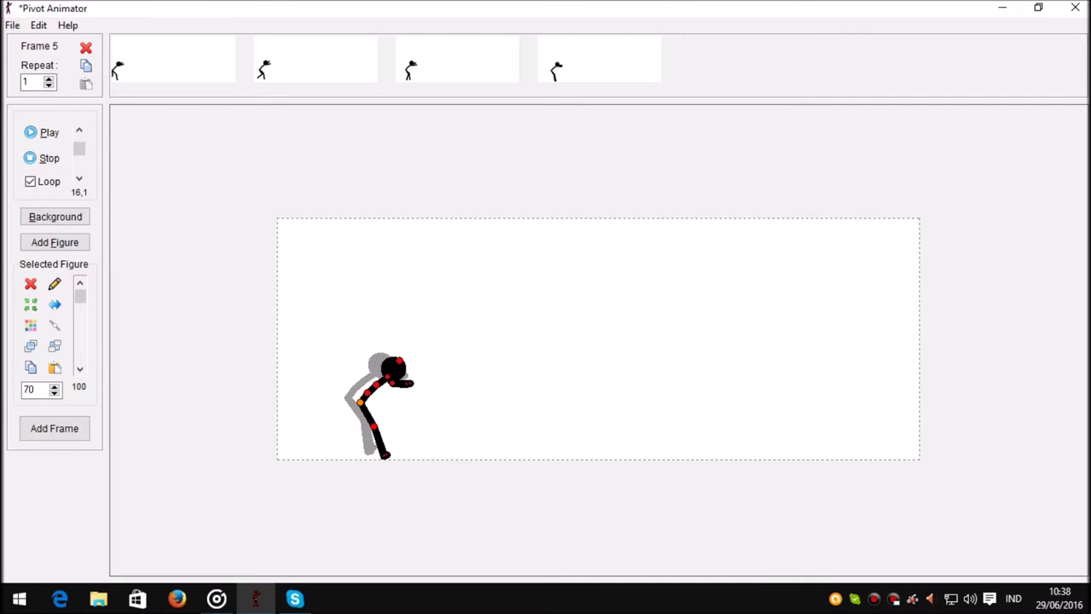
left_click(55, 427)
Step: Pose frame 6 with the figure moved forward and lower, both feet planted together and knees bent, and add the frame
left_click_drag(386, 454, 429, 428)
left_click_drag(406, 364, 414, 367)
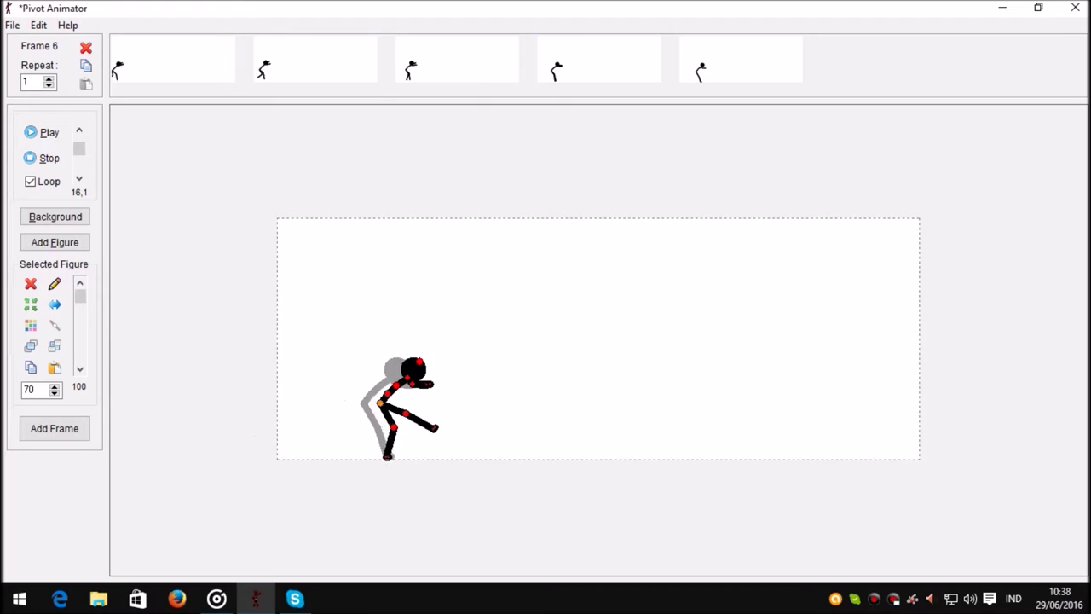
left_click_drag(428, 427, 388, 457)
left_click_drag(383, 402, 386, 475)
left_click(55, 428)
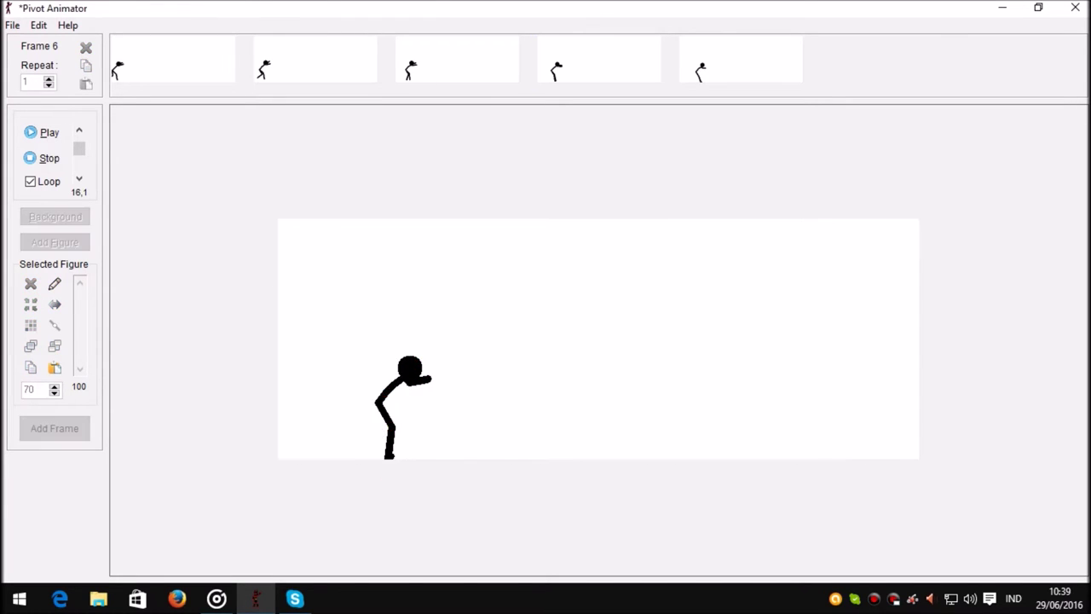
Step: Pose frame 7 as a take-off with the hips raised forward and the body stretched upward, and add the frame
left_click_drag(377, 402, 419, 359)
left_click_drag(428, 433, 366, 421)
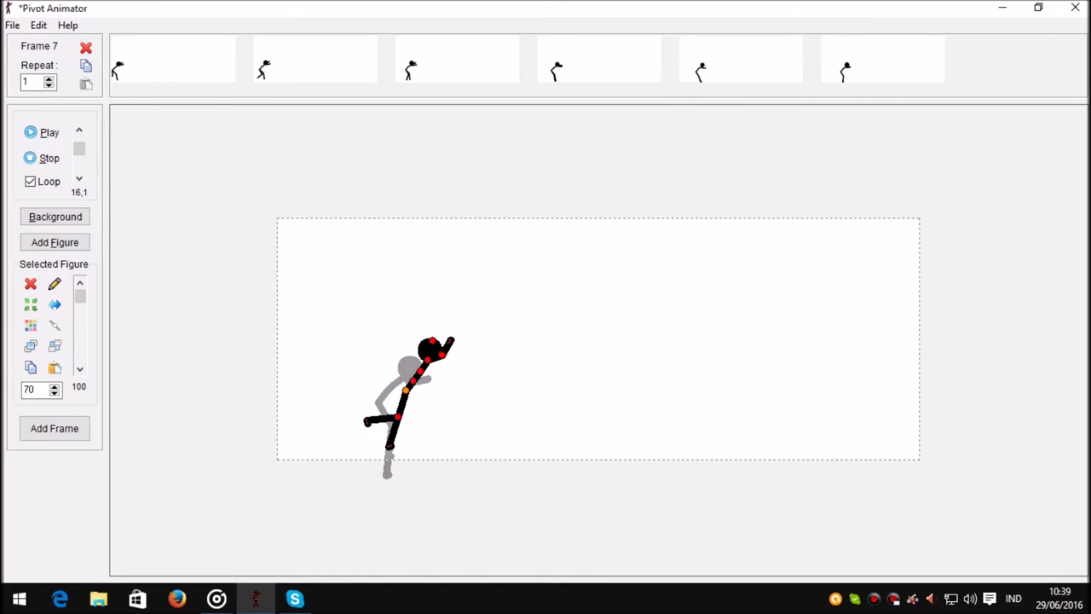
left_click(54, 427)
Step: Preview the animation, recheck the take-off frames, and add the airborne pose with bent knees as frame 9
left_click(30, 132)
left_click(882, 60)
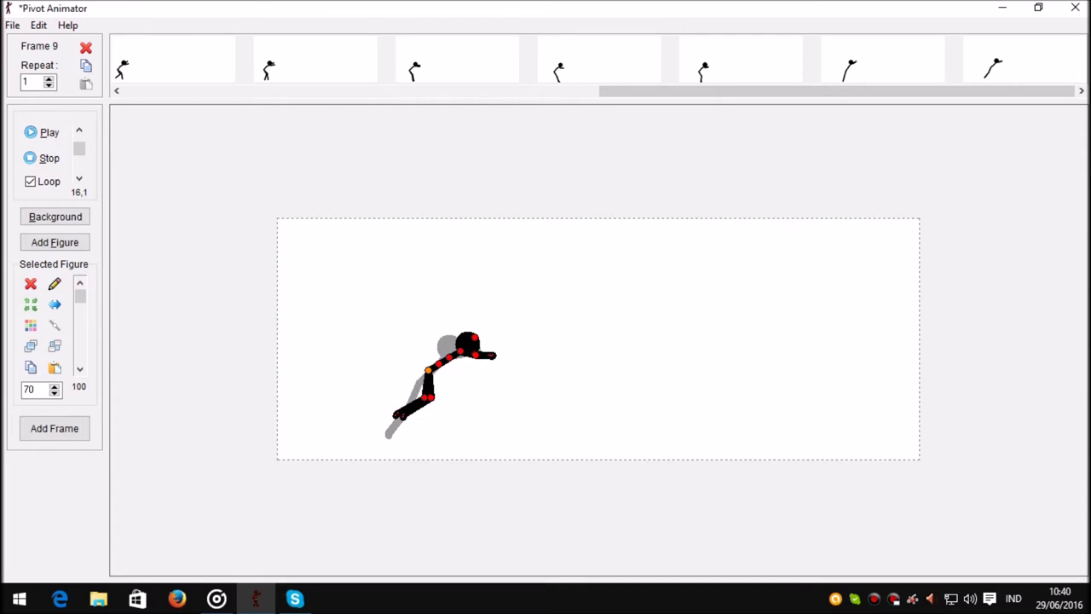
key("Return")
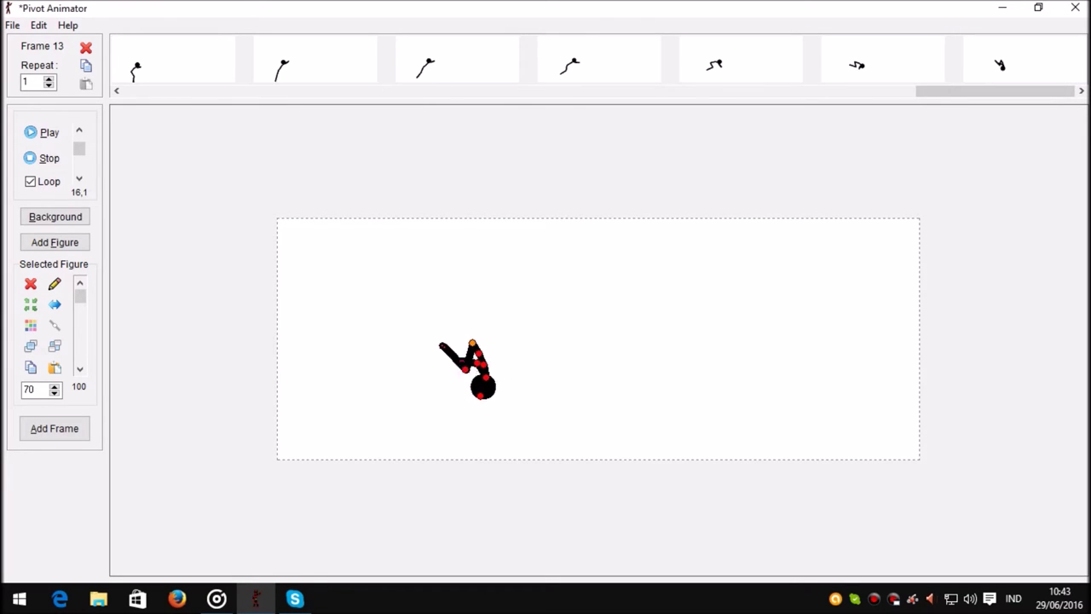
Step: Save the animation as a Pivot file in the Animart folder, with a name starting with "Time"
key("ctrl+s")
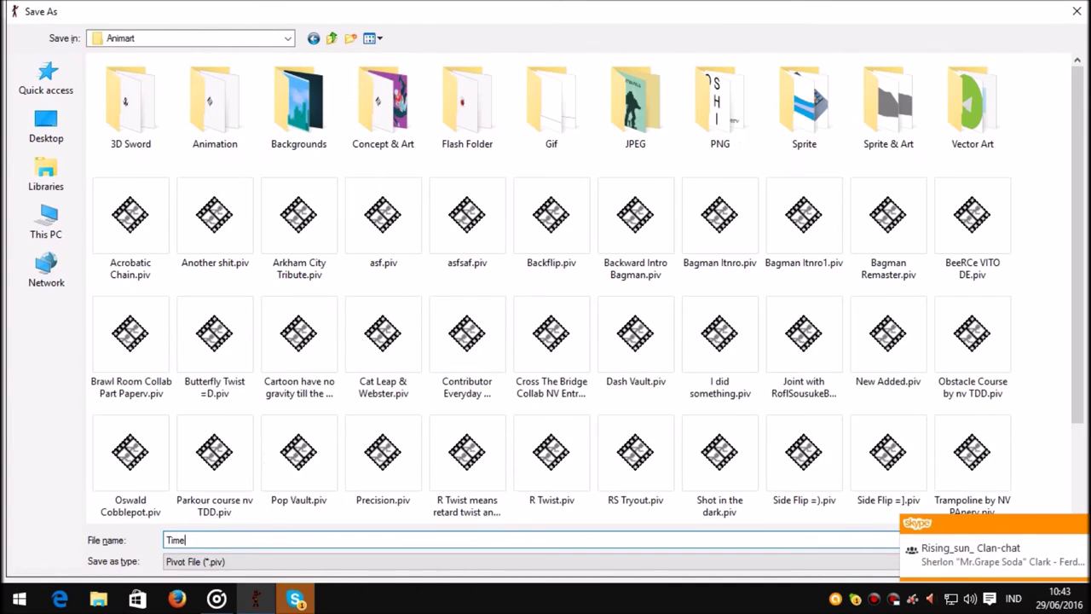
type("mpoline Animat")
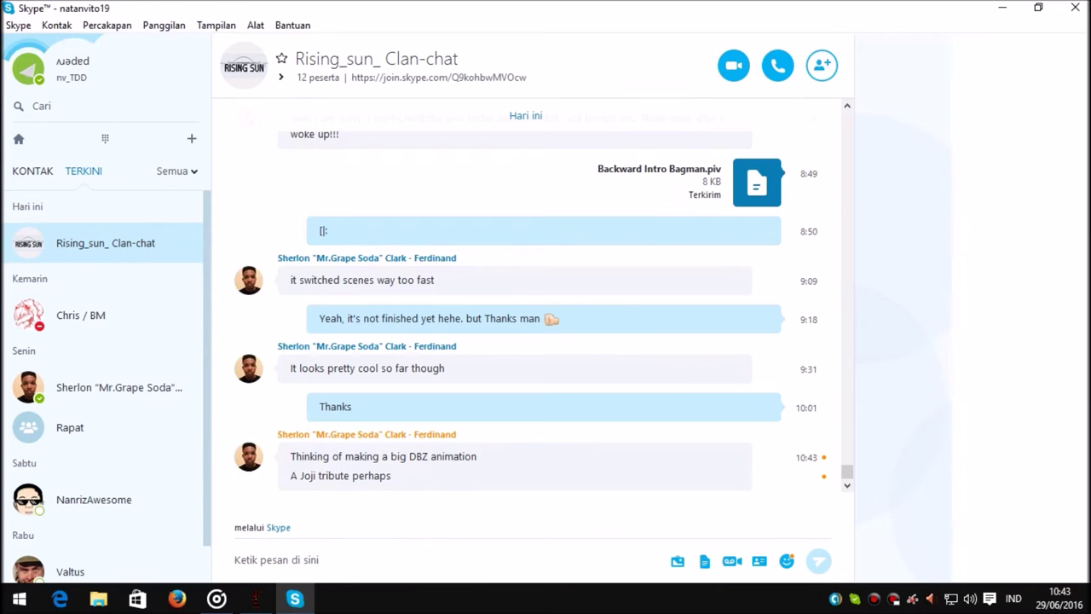
Step: Reply in the Skype group chat with "Cool, did you finish your shadowlith entry though? It looks awesome."
type("Cool, did you finish your chapter8 entry though? it looks awesome")
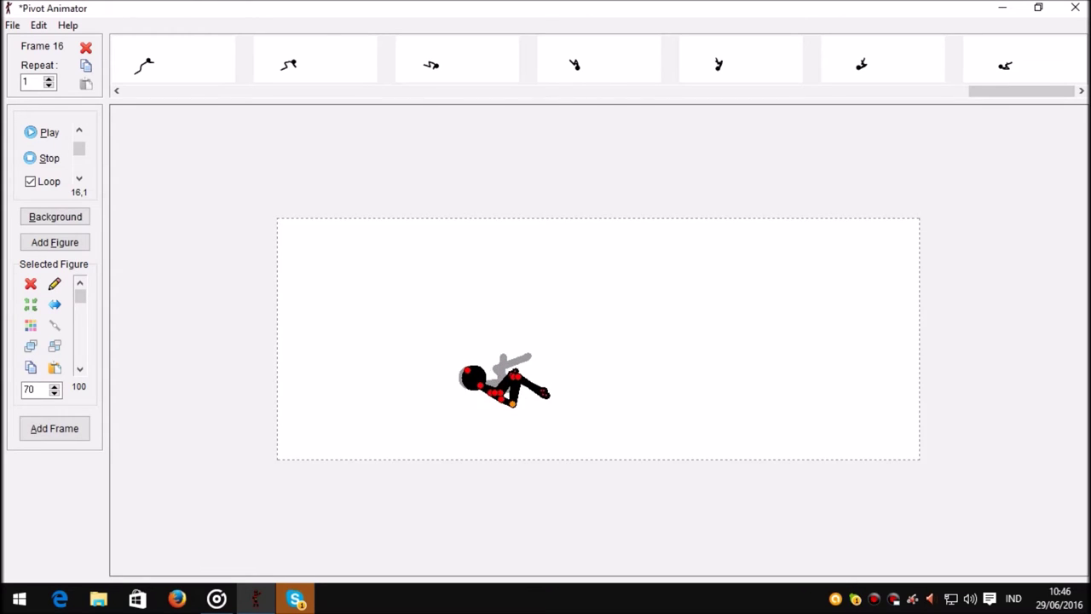
Step: Switch to Skype, answer the group chat with "Okay then ^", and return to Pivot Animator
key("alt+Tab")
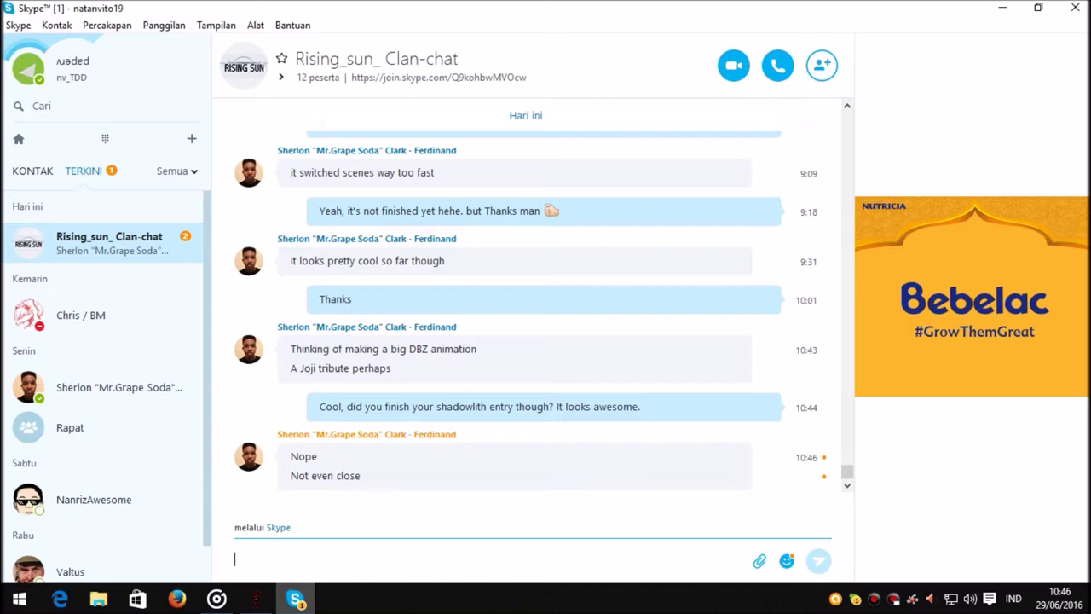
type("Okay then :)")
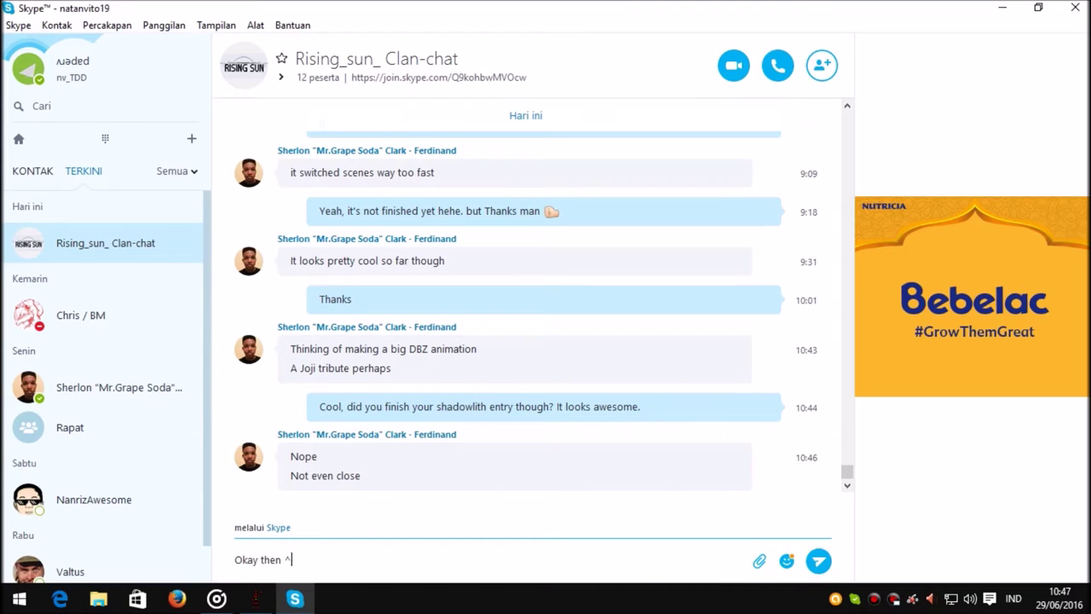
key("Return")
key("alt+Tab")
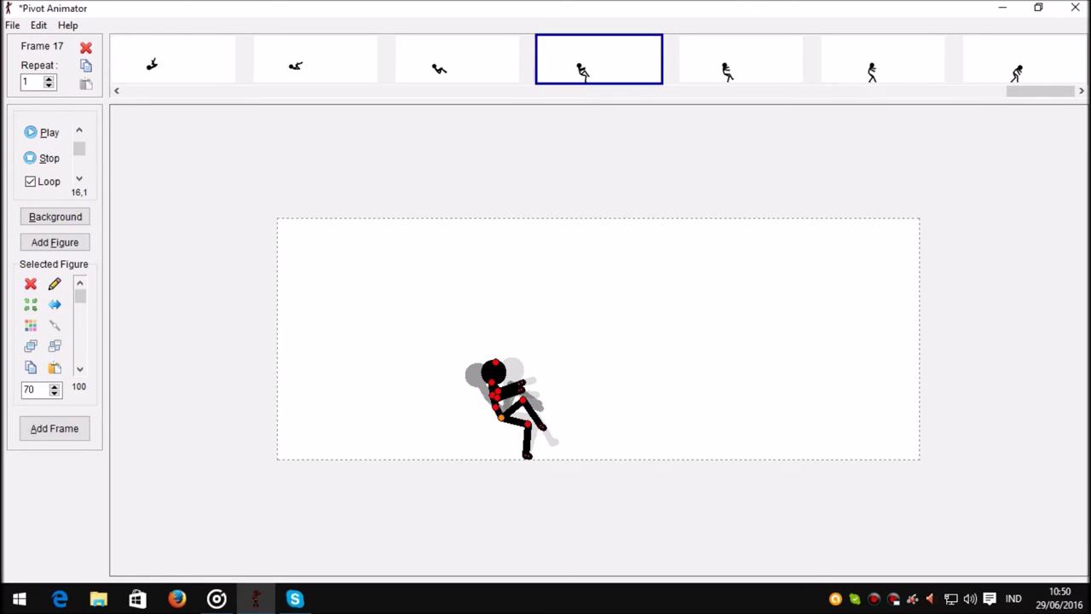
Step: Adjust the figure's head and hips to continue the forward bend, and add the pose as a frame
left_click_drag(582, 380, 599, 399)
mouse_move(503, 419)
left_mouse_down()
mouse_move(517, 427)
mouse_move(509, 406)
left_mouse_up()
left_click(54, 428)
Step: Kick the figure's legs up from the forward bend into a handstand across frames 22 to 24
left_click_drag(560, 452, 506, 373)
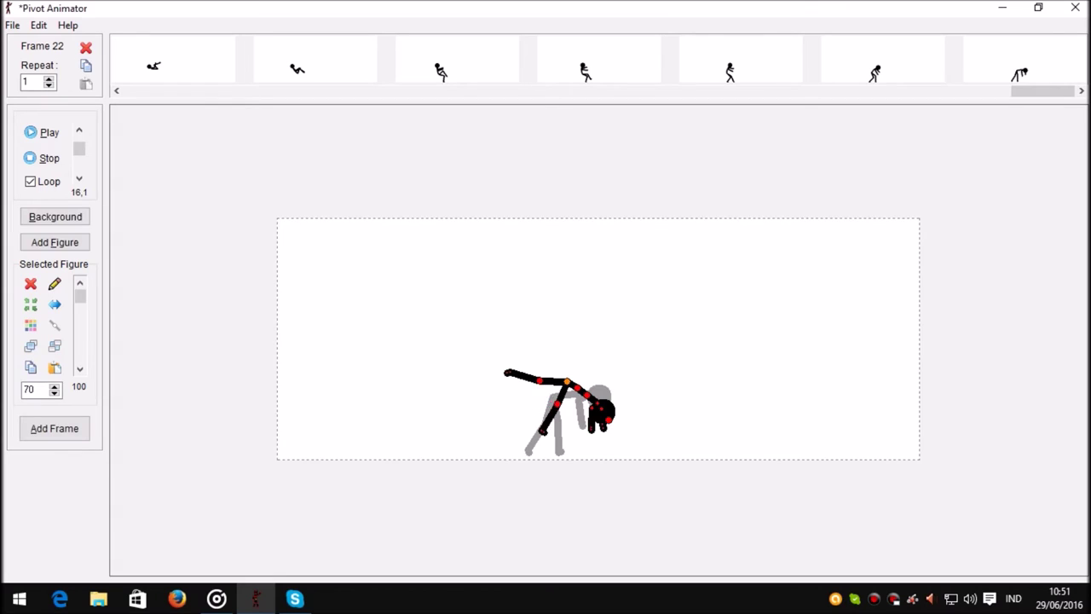
left_click(53, 428)
left_click_drag(530, 426, 585, 369)
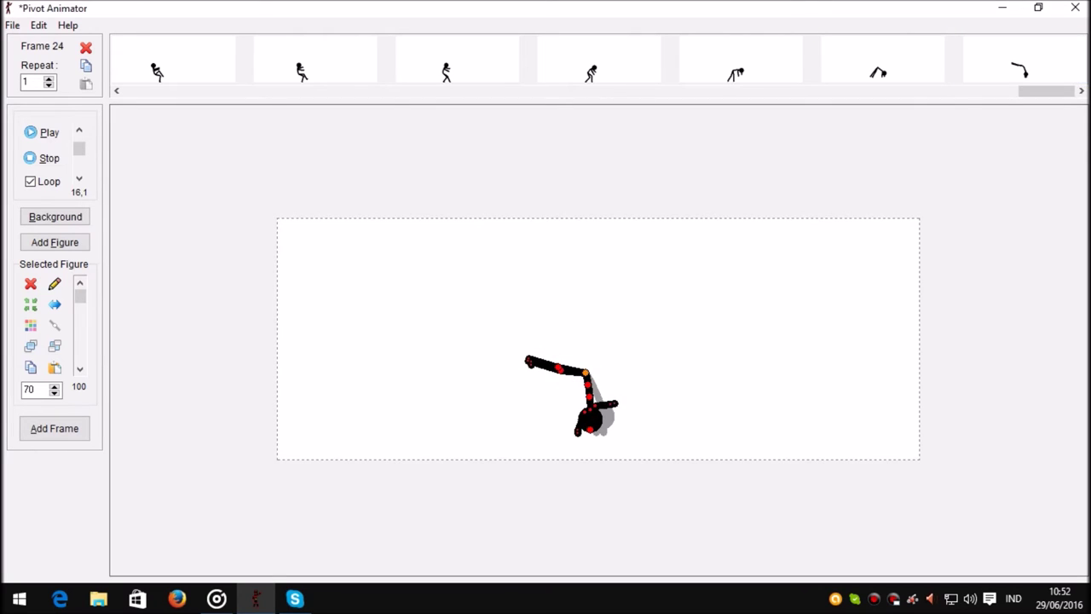
left_click_drag(594, 315, 580, 314)
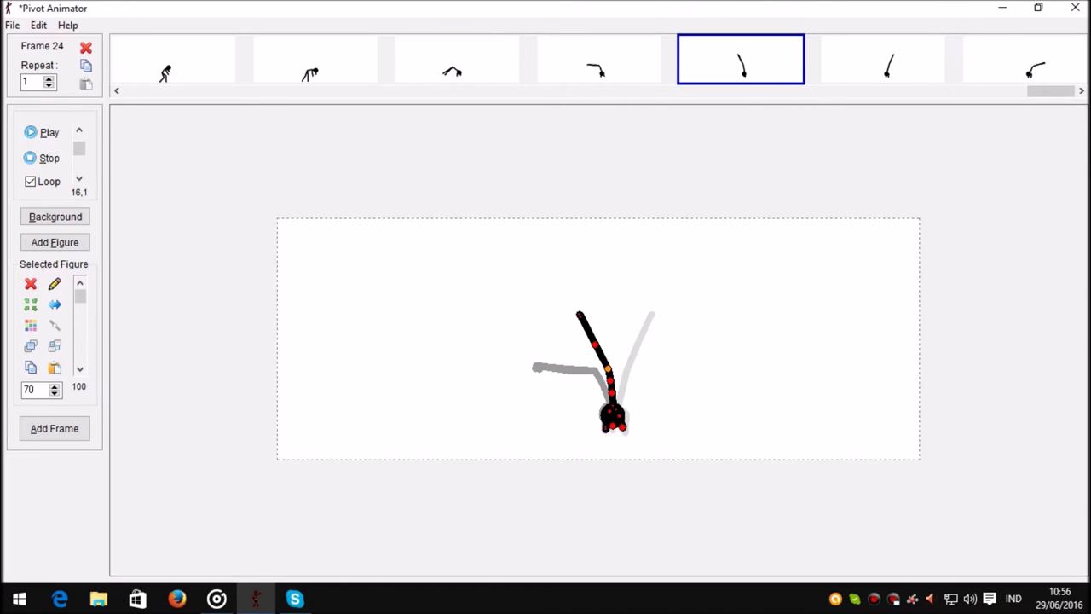
Step: Step through frames 25 to 29 to check the transition from the handstand back to the feet
left_click(882, 59)
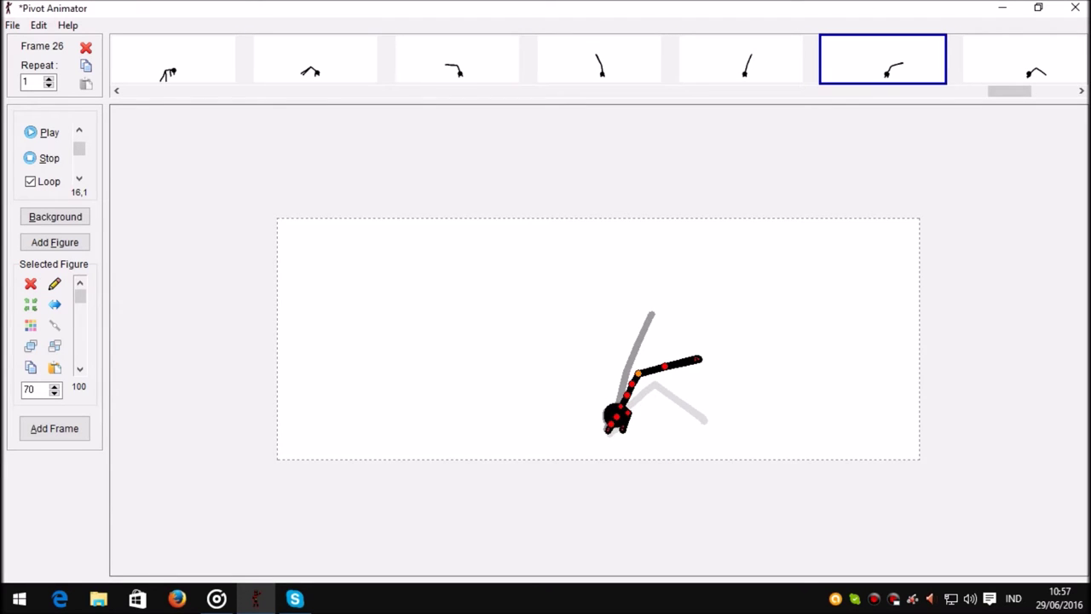
left_click(1023, 59)
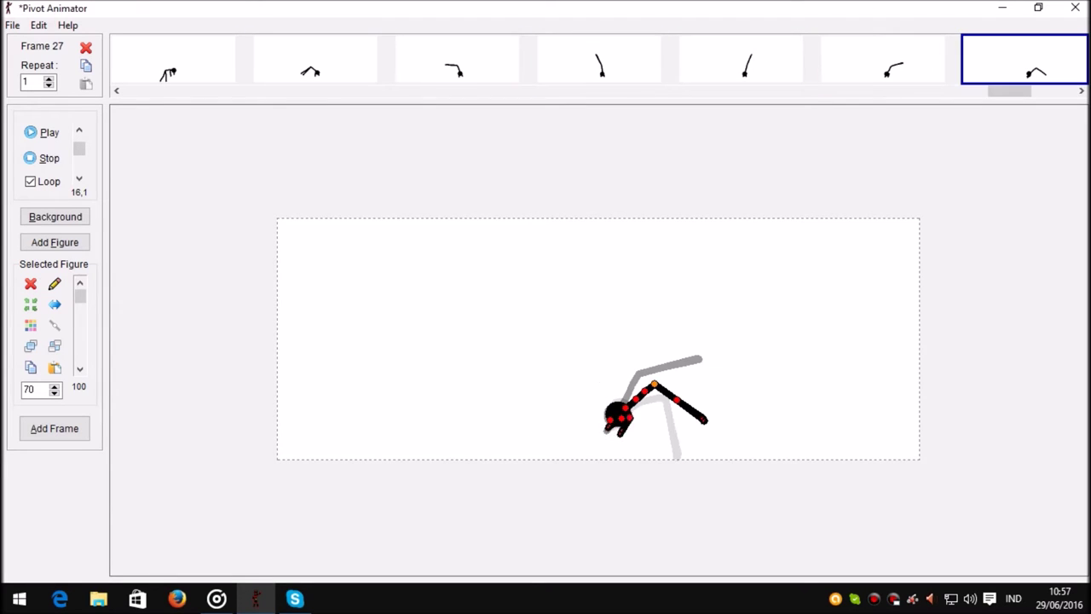
key("Right")
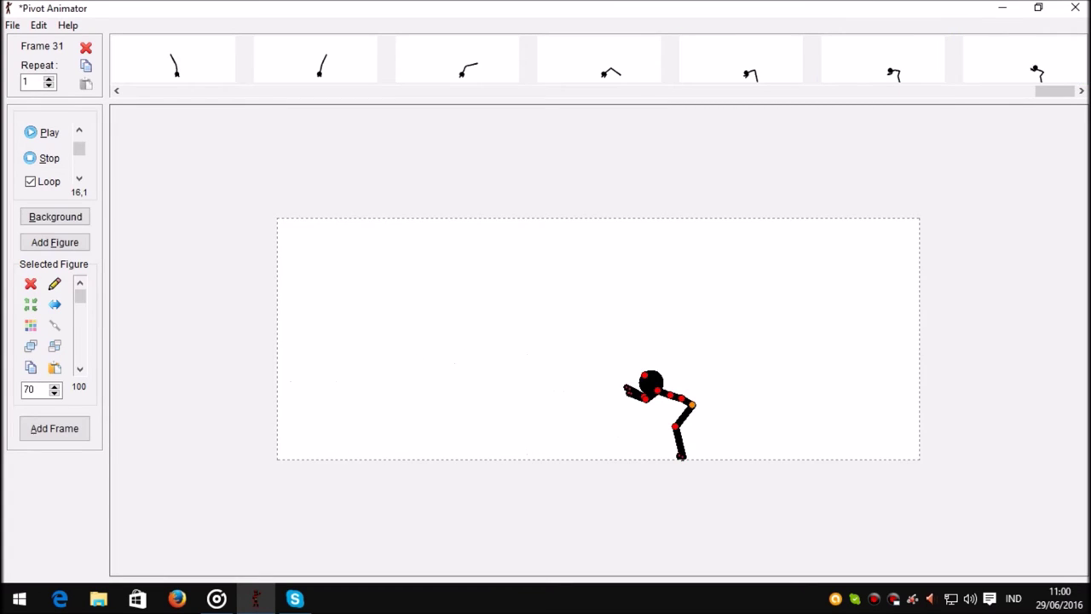
left_click(741, 60)
left_click(882, 59)
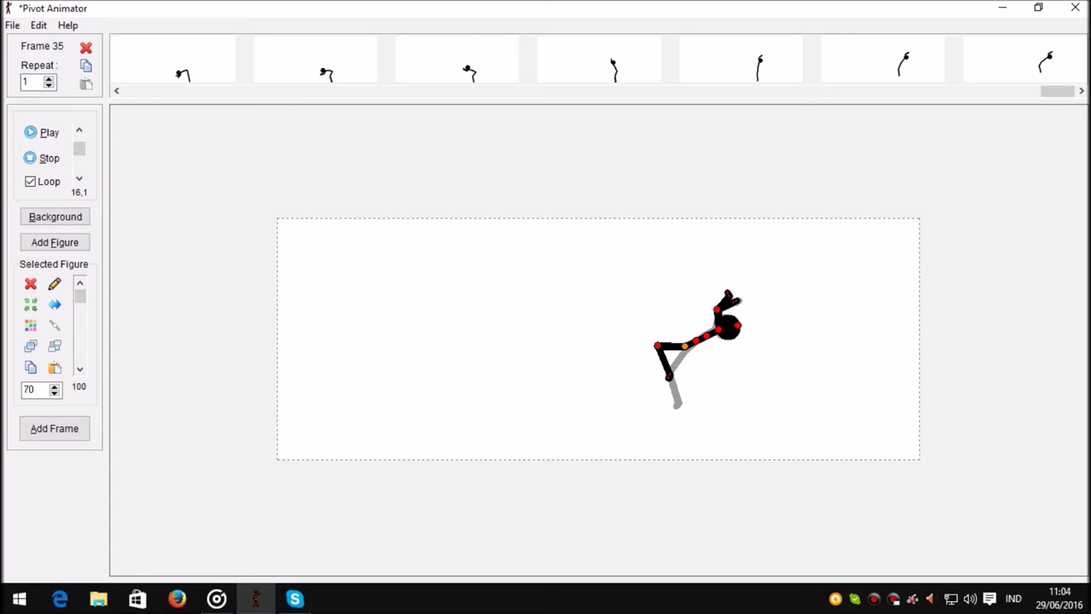
Step: Add the airborne tuck poses at the start of the second flip as frames 35 to 38
key("Return")
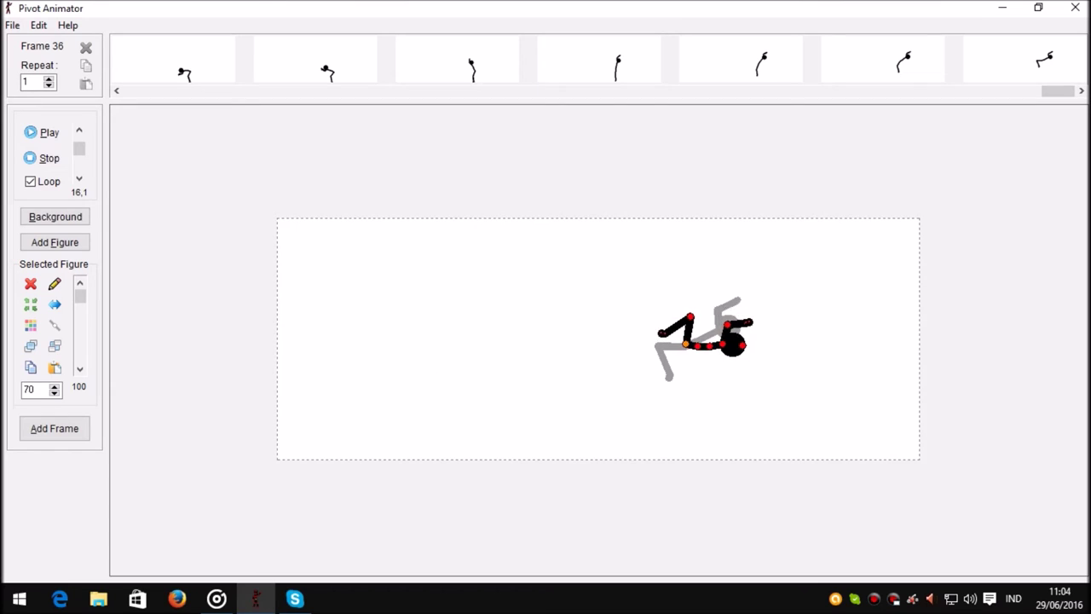
key("Return")
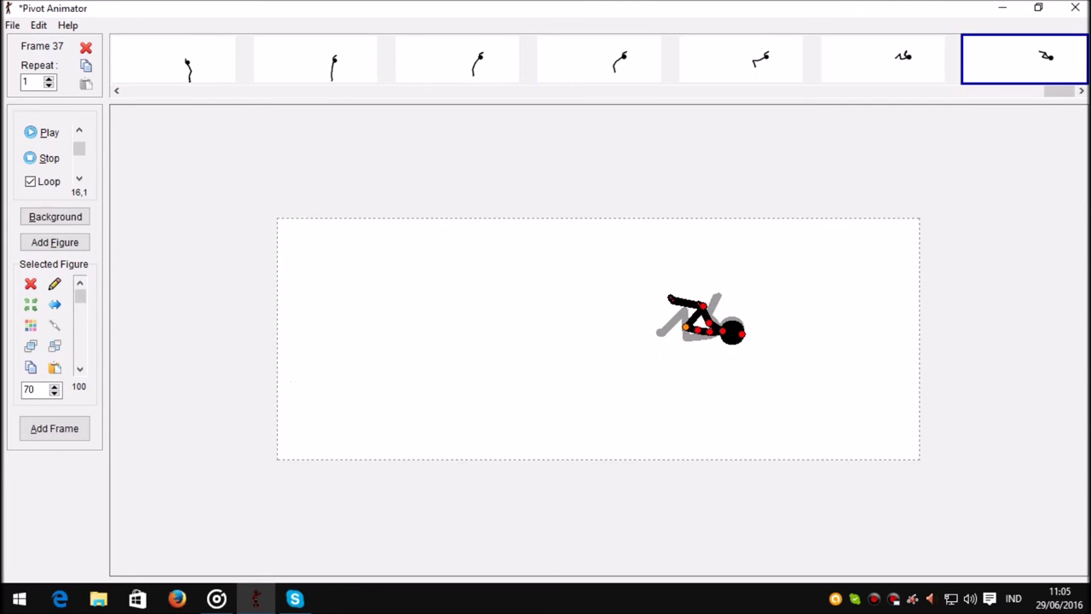
key("Return")
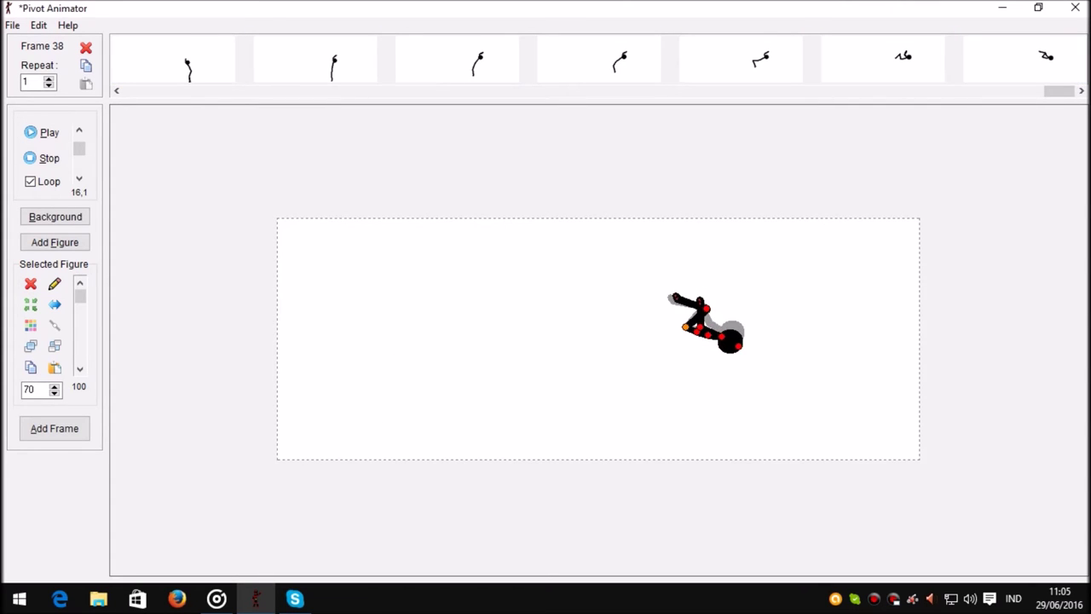
key("Return")
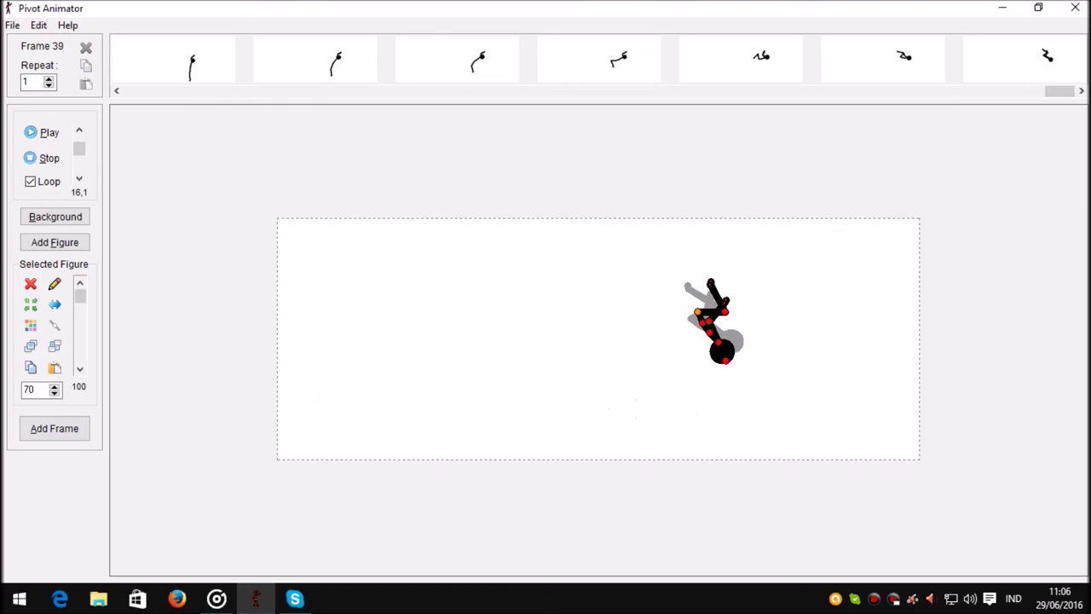
Step: Continue the flip from frame 39, adjusting the limbs on frame 40 and moving the figure lower on frame 48
key("Return")
key("Return")
key("Return")
key("Return")
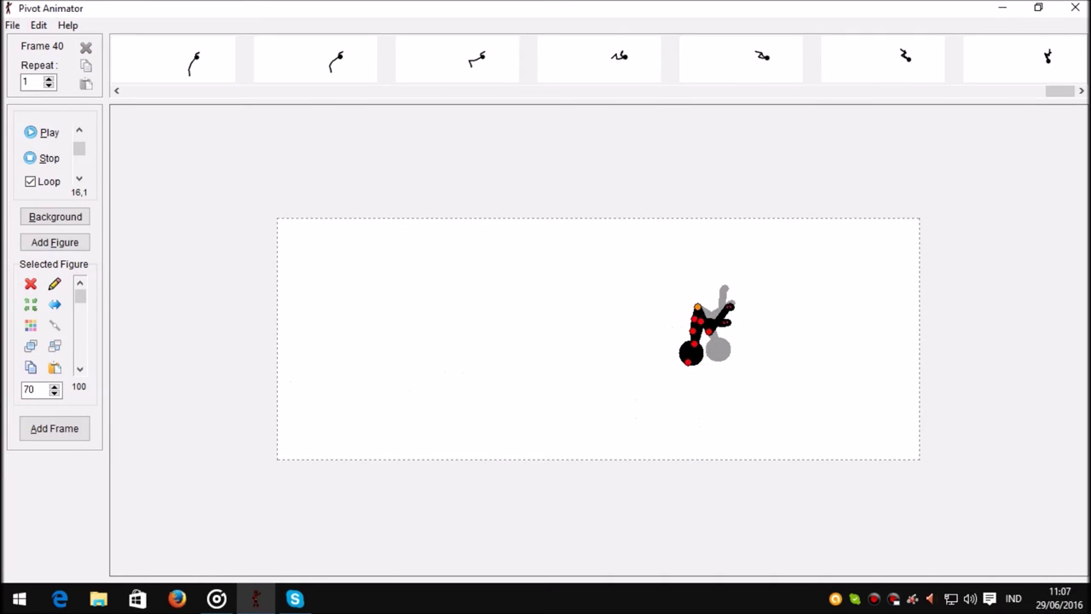
left_click_drag(725, 315, 713, 326)
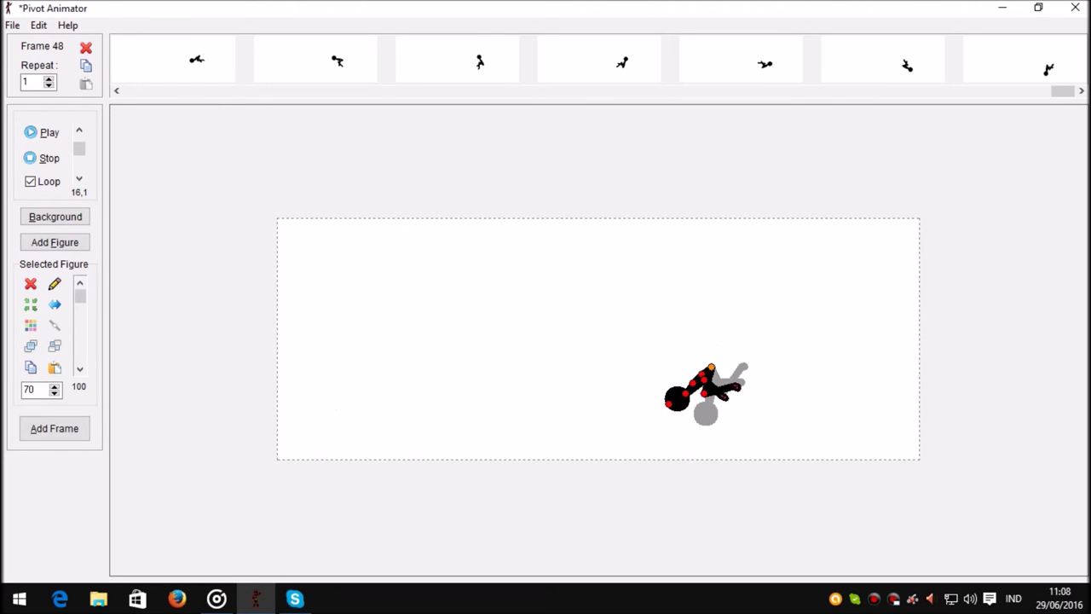
left_click_drag(711, 367, 728, 402)
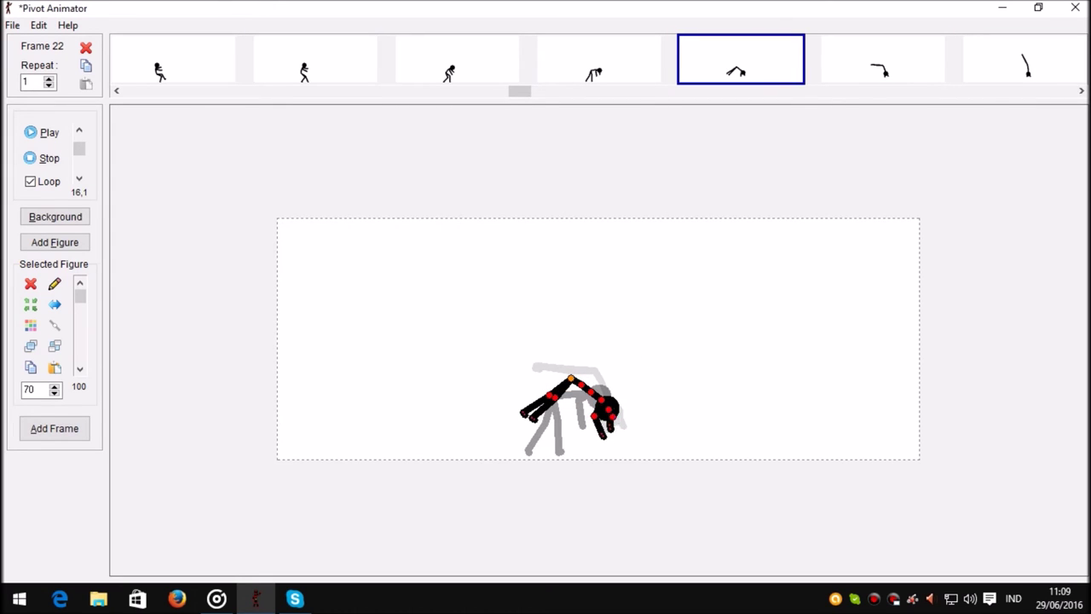
Step: Review the handstand sequence frame by frame between frames 20 and 28, comparing the hand and leg positions
left_click(882, 59)
left_click(740, 60)
left_click(1023, 60)
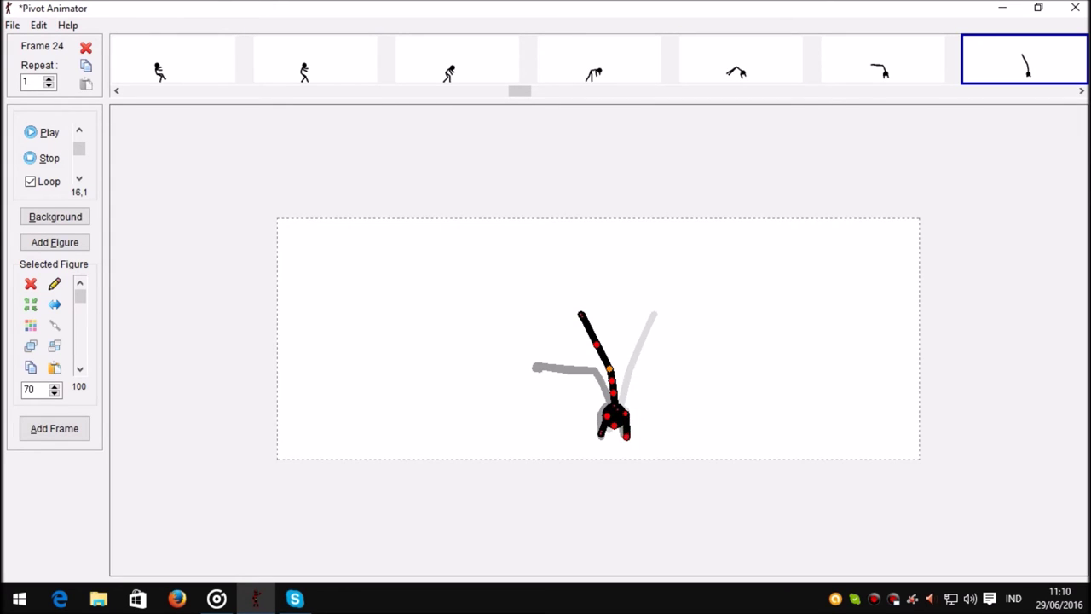
key("Right")
left_click(599, 60)
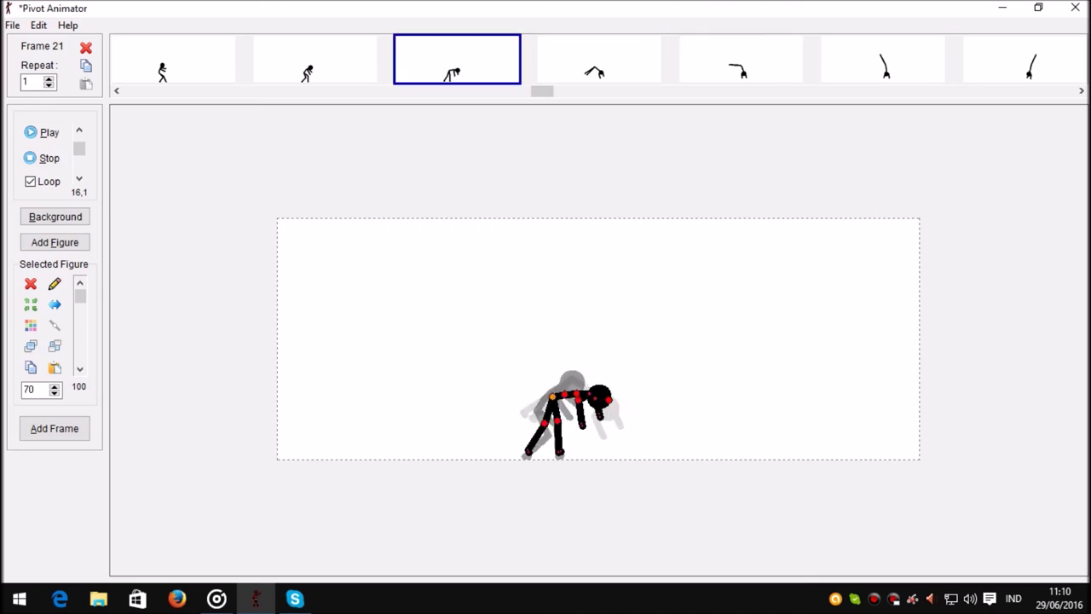
left_click(315, 59)
left_click(741, 60)
left_click(598, 60)
left_click(1023, 60)
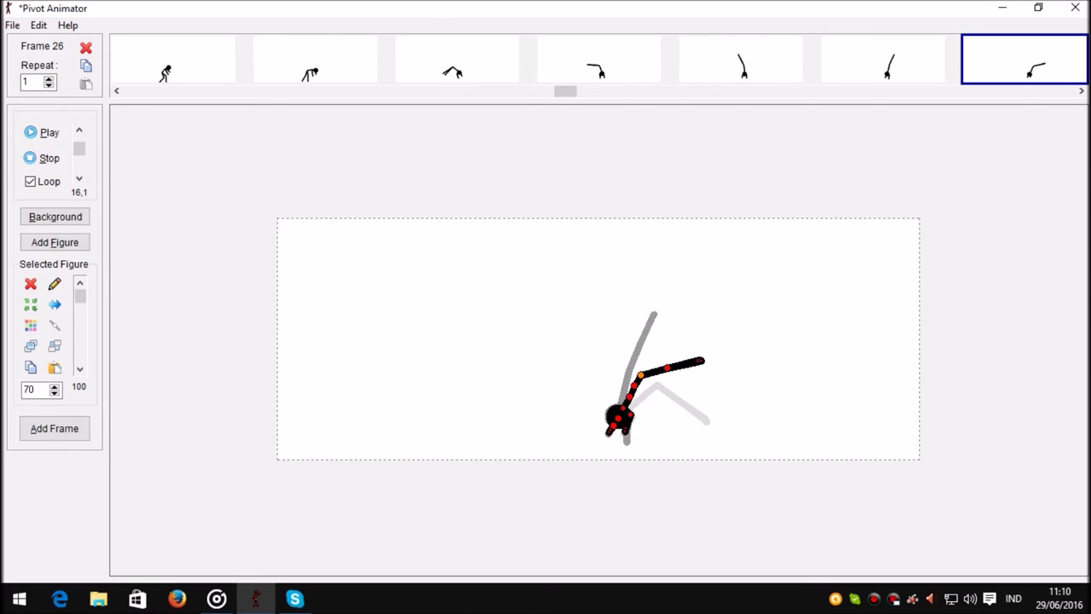
key("Right")
key("Right")
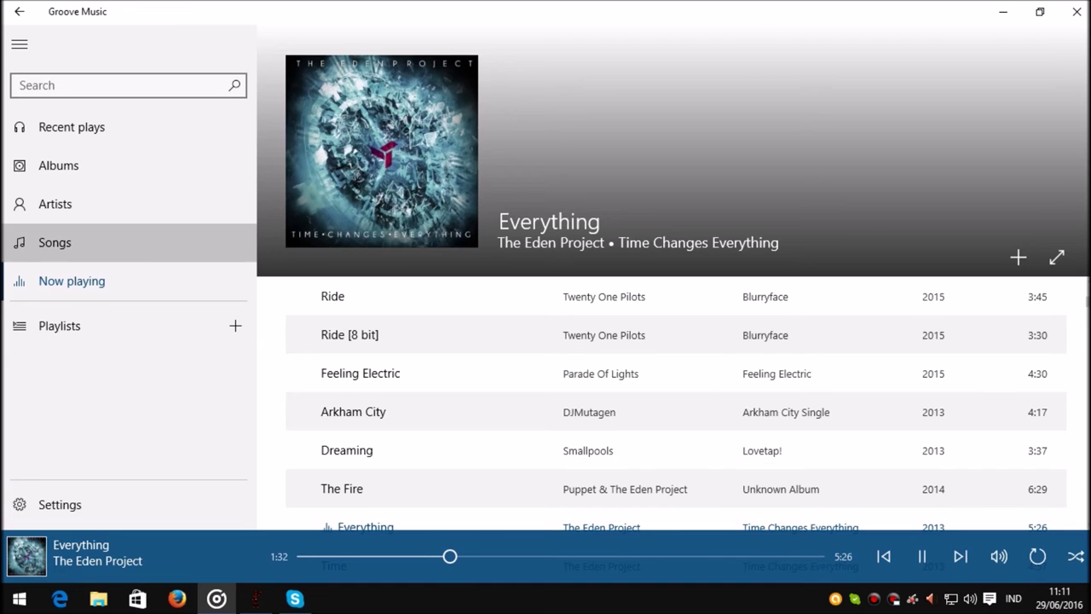
Step: Browse the Songs library in Groove Music, and switch back to Pivot Animator
left_click(55, 242)
scroll(673, 358, "down", 10)
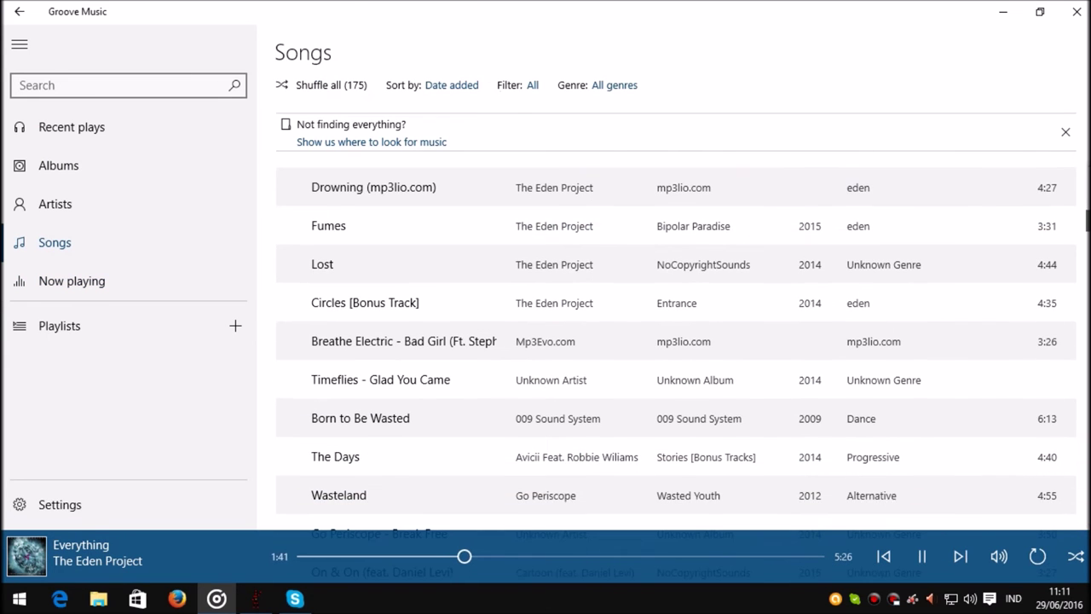
scroll(674, 358, "up", 2)
scroll(390, 295, "up", 2)
left_click(255, 599)
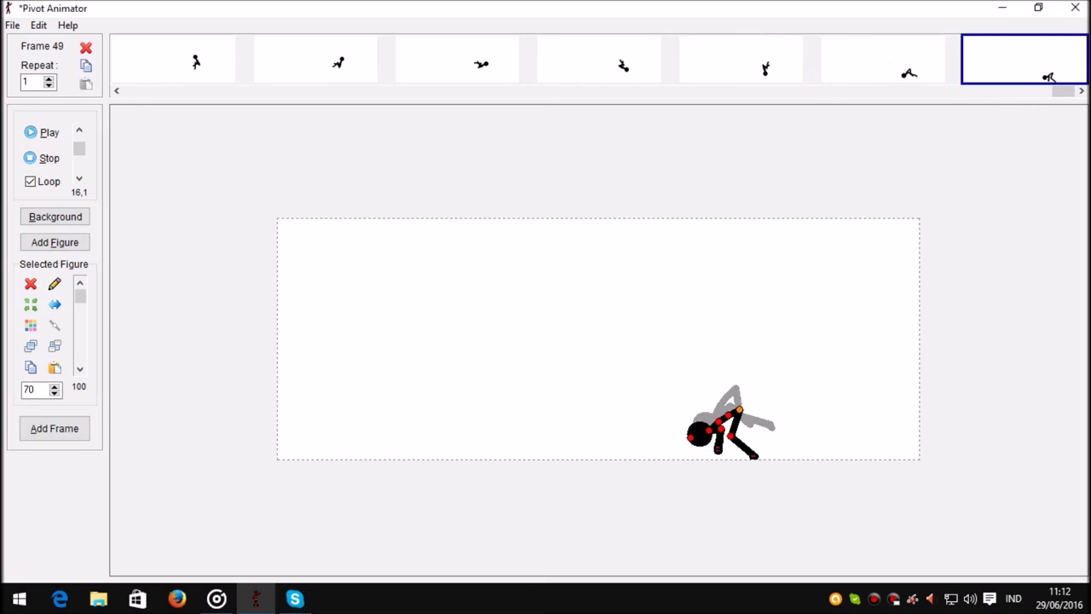
Step: Rework frame 49 into a landing pose with the legs reaching the ground, and continue to frame 50
left_click(1023, 60)
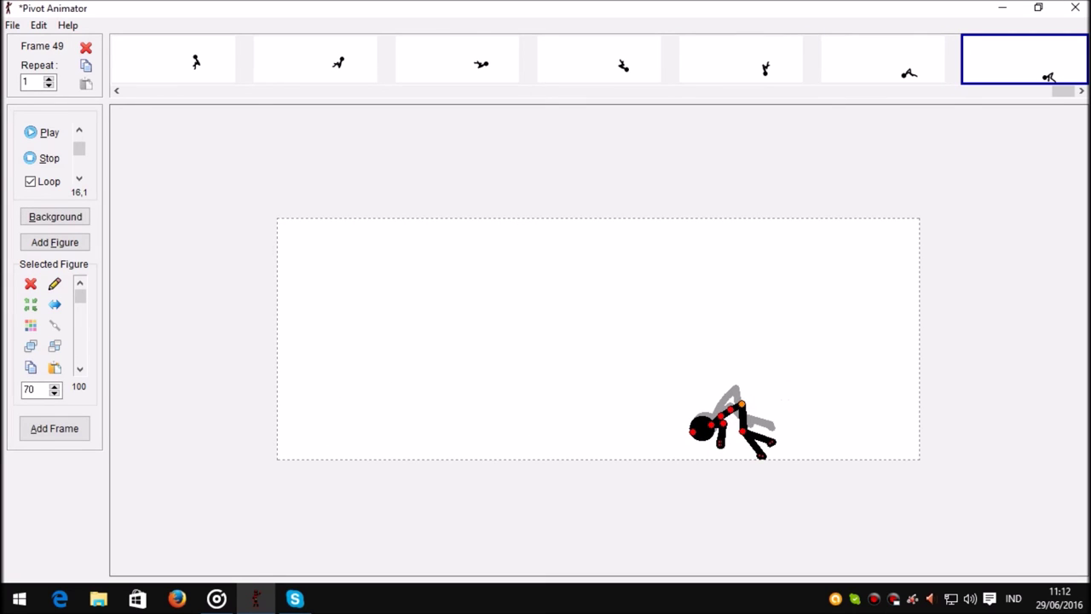
key("Return")
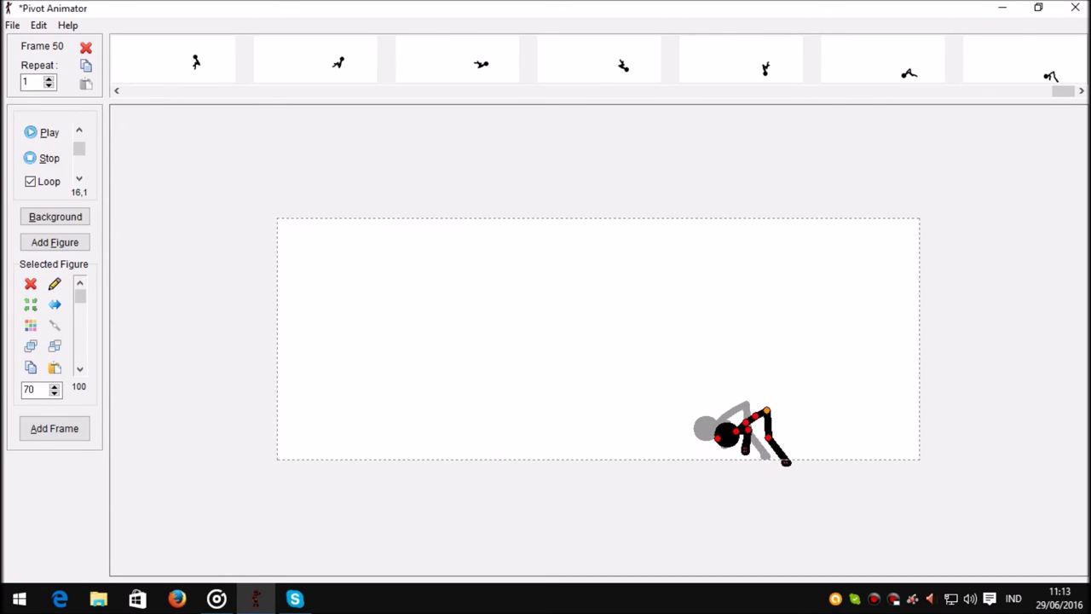
Step: Pose the figure in a low crouch on frame 50, with the feet on the ground and the head lowered, and add the frame
mouse_move(773, 467)
left_mouse_down()
mouse_move(744, 461)
mouse_move(767, 456)
left_mouse_up()
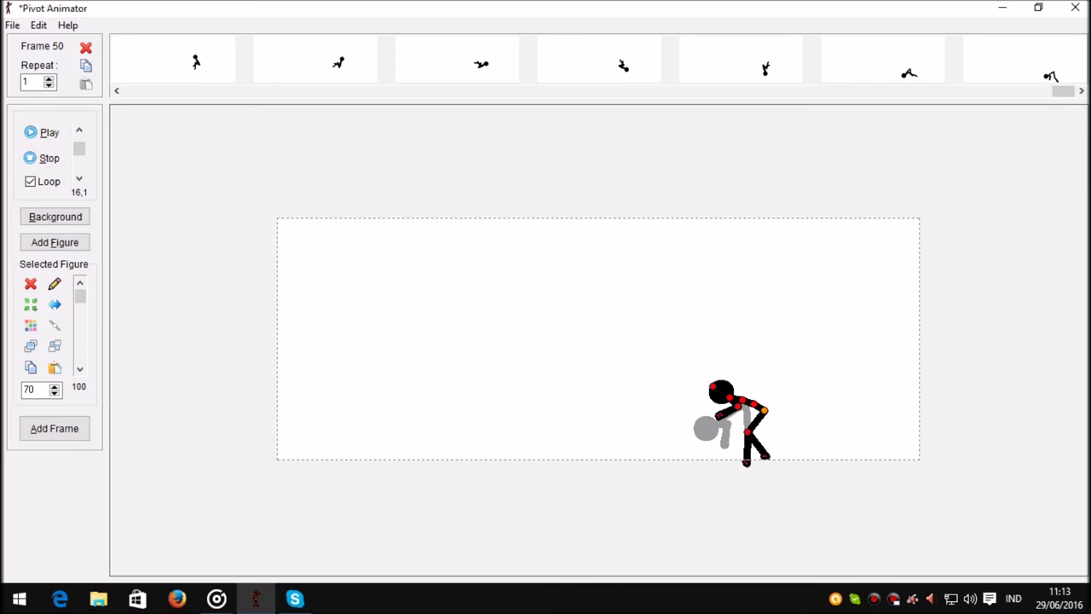
left_click_drag(721, 390, 716, 417)
left_click(54, 428)
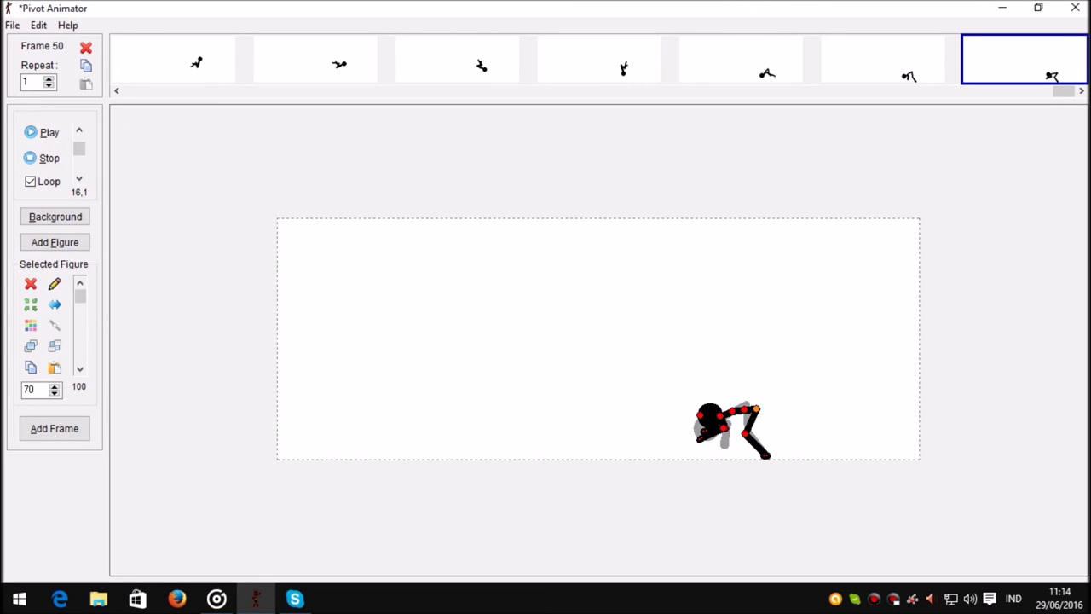
key("Return")
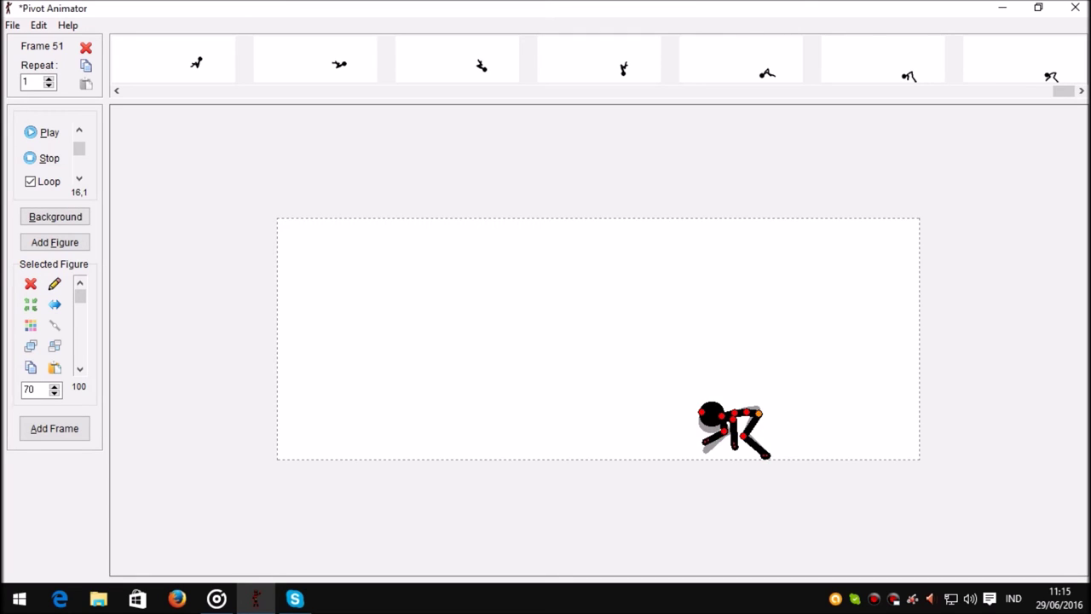
Step: Add frame 51 with the arms reaching toward the ground, and compare the crouch with frame 50
key("Return")
key("Left")
key("Left")
key("Right")
key("Left")
key("Right")
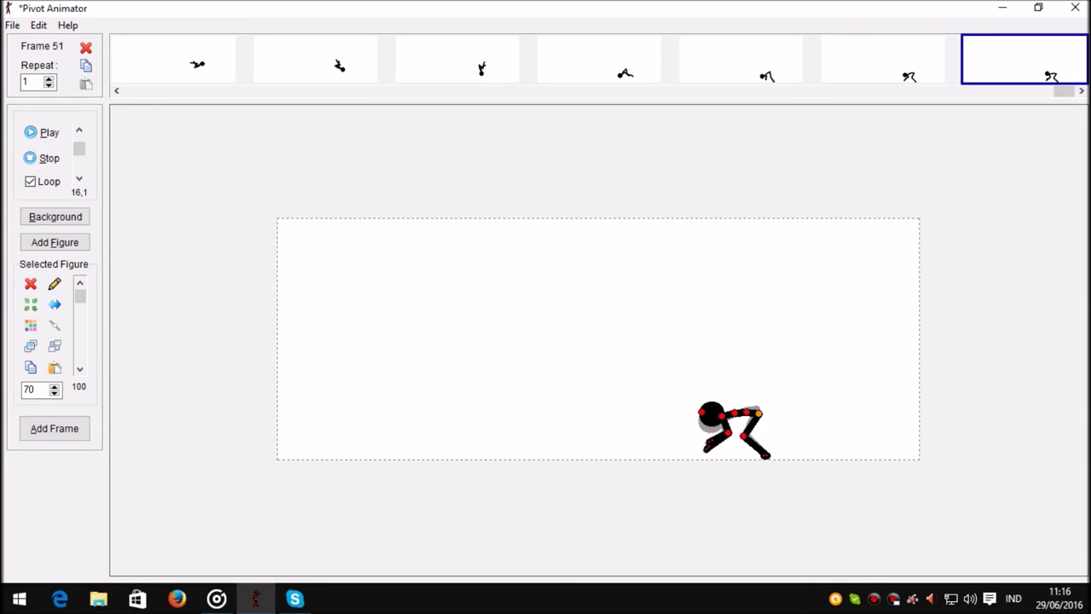
key("Left")
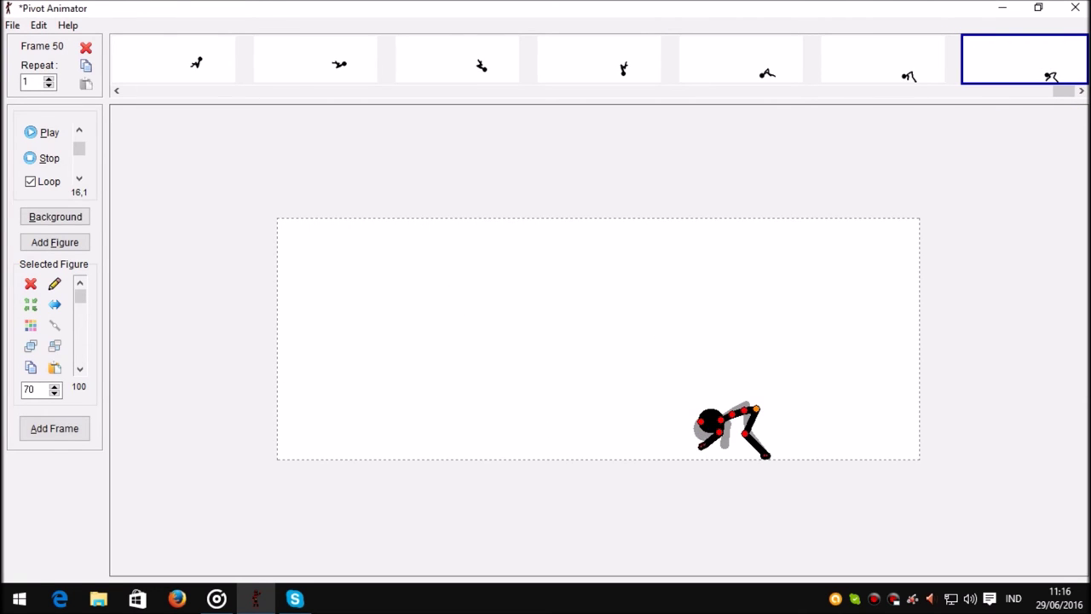
Step: Close Skype, check the playing song in Groove Music, and switch back to Pivot Animator
key("alt+Tab")
key("alt+F4")
key("super+d")
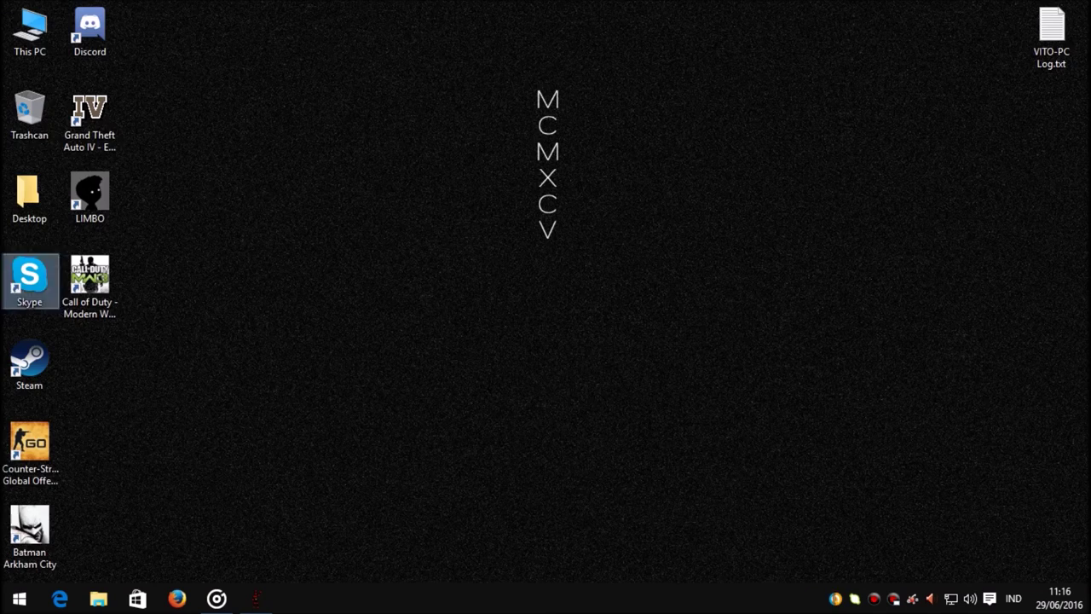
key("alt+Tab")
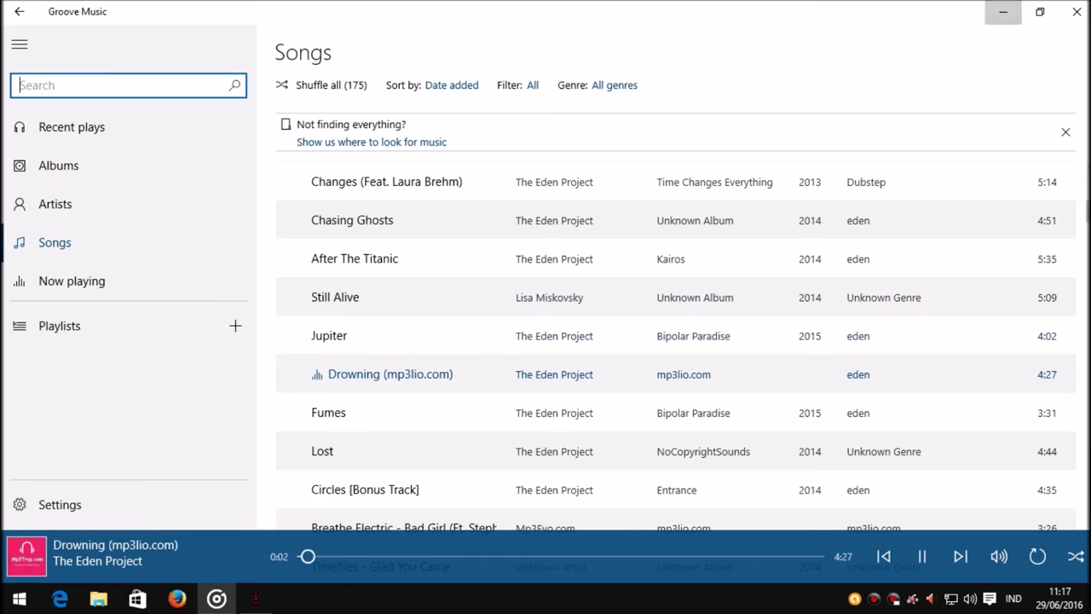
key("alt+Tab")
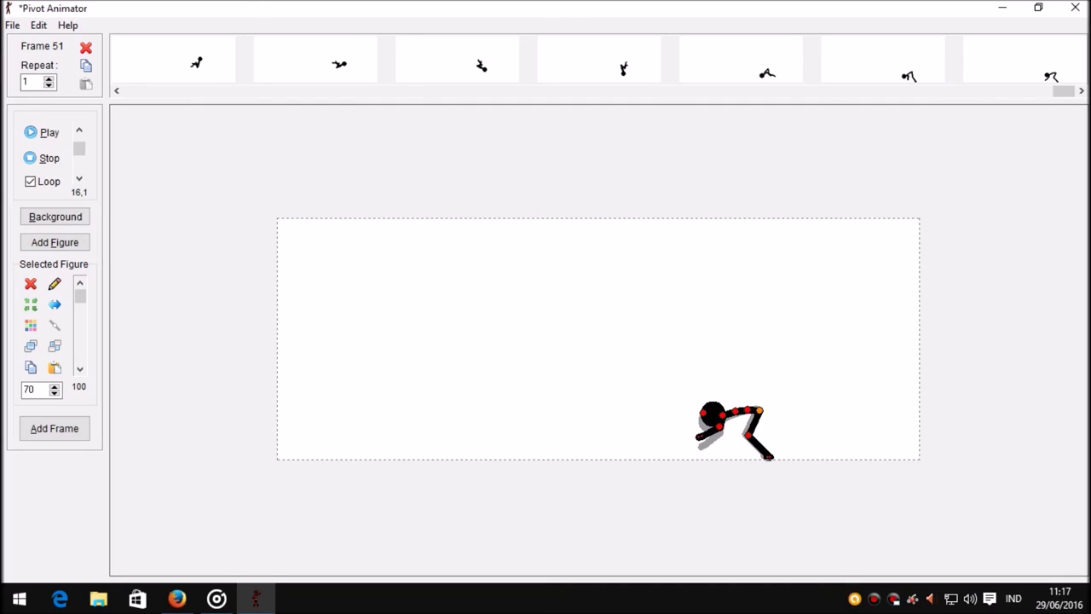
Step: Refine the leg and arm poses on frames 50 and 51, checking the landing with playback
left_click_drag(769, 456, 806, 426)
key("ctrl+z")
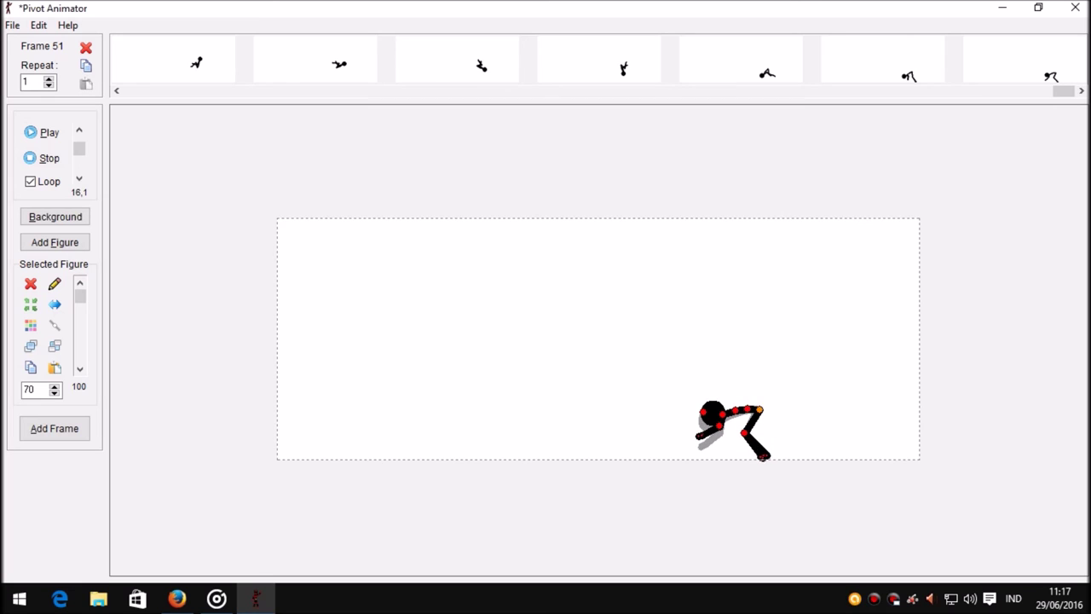
left_click(41, 132)
left_click(599, 60)
left_click(881, 60)
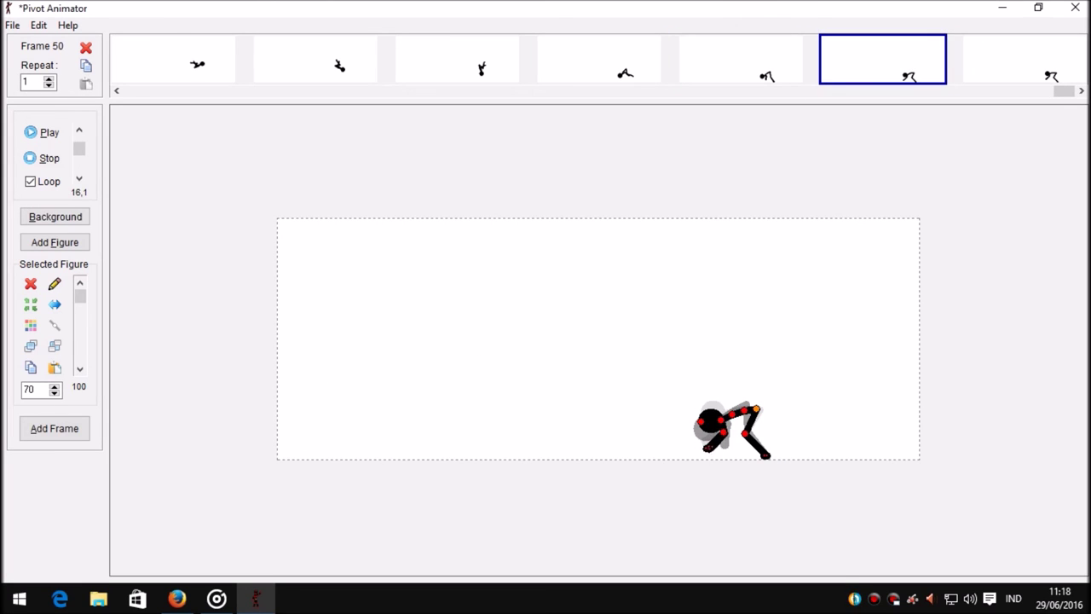
left_click(41, 132)
left_click(599, 60)
left_click(882, 59)
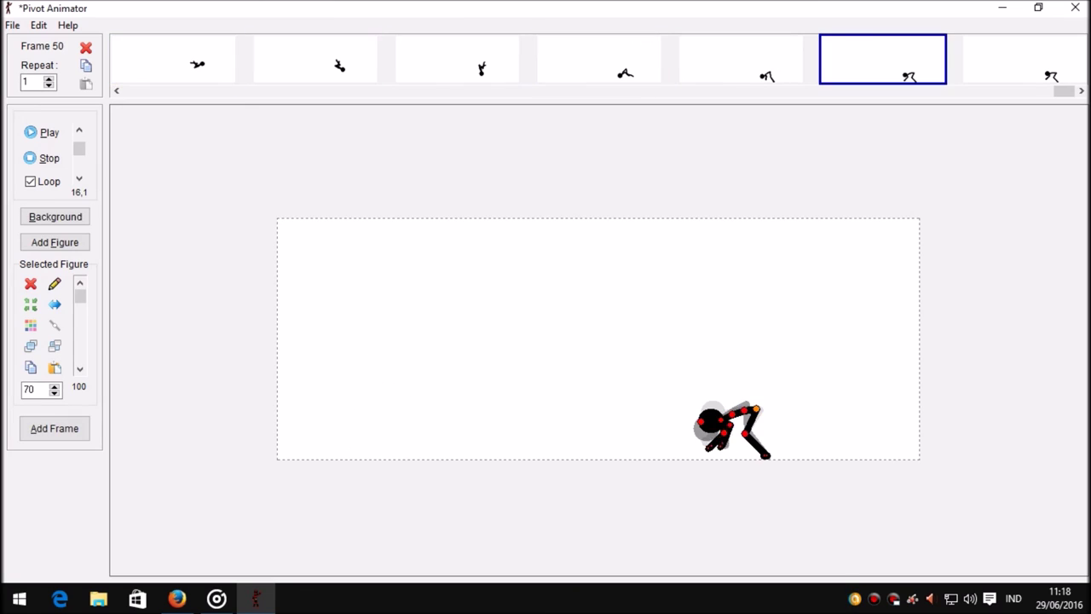
left_click(1023, 60)
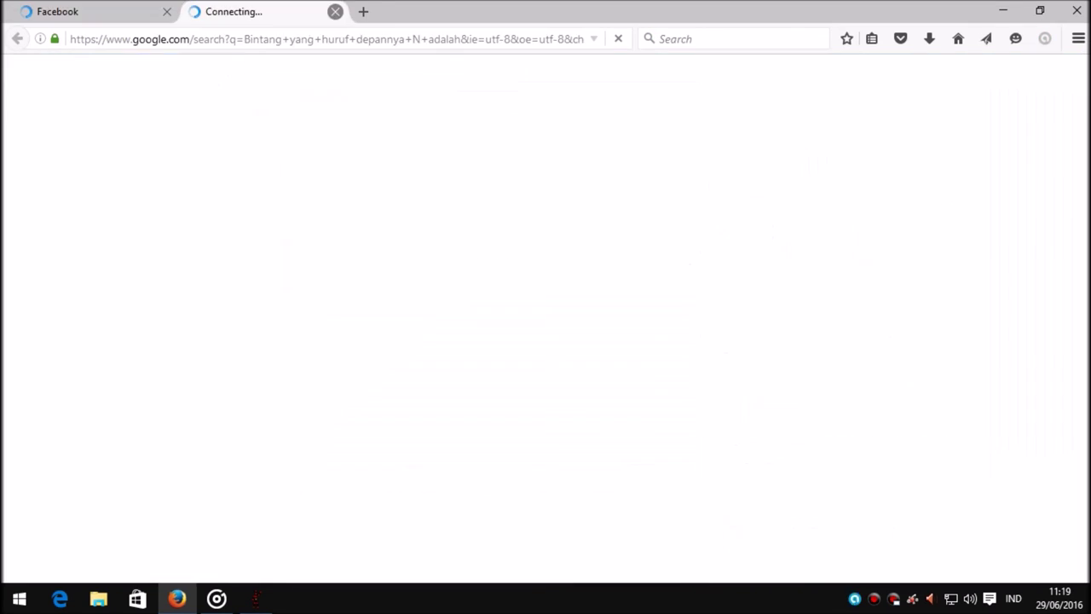
Step: Close the Google search page in Firefox, and look through the Facebook news feed and notifications
left_click(334, 11)
left_click(310, 375)
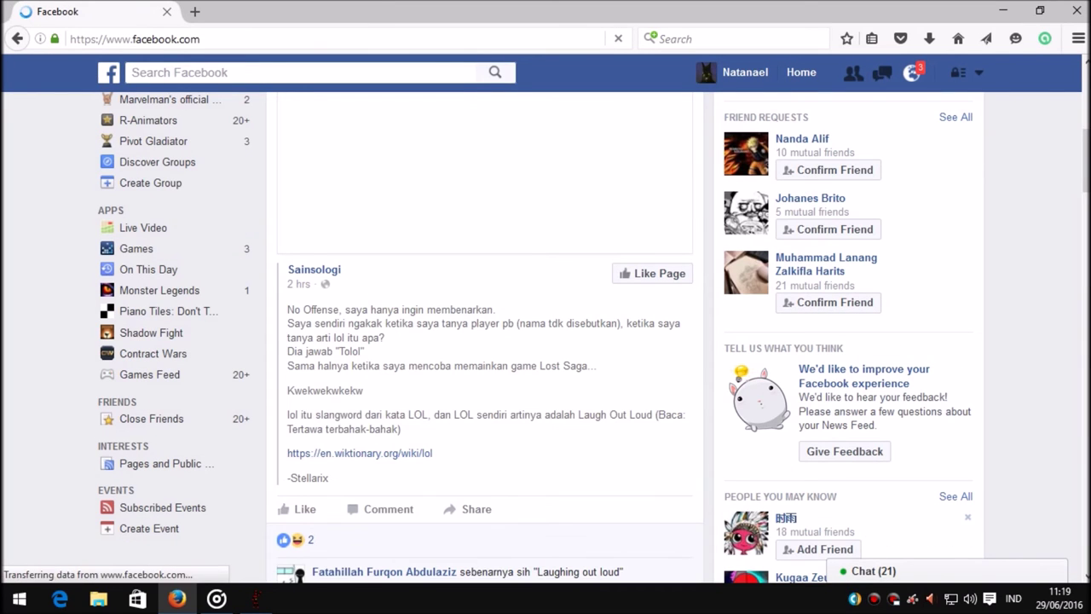
scroll(484, 341, "down", 15)
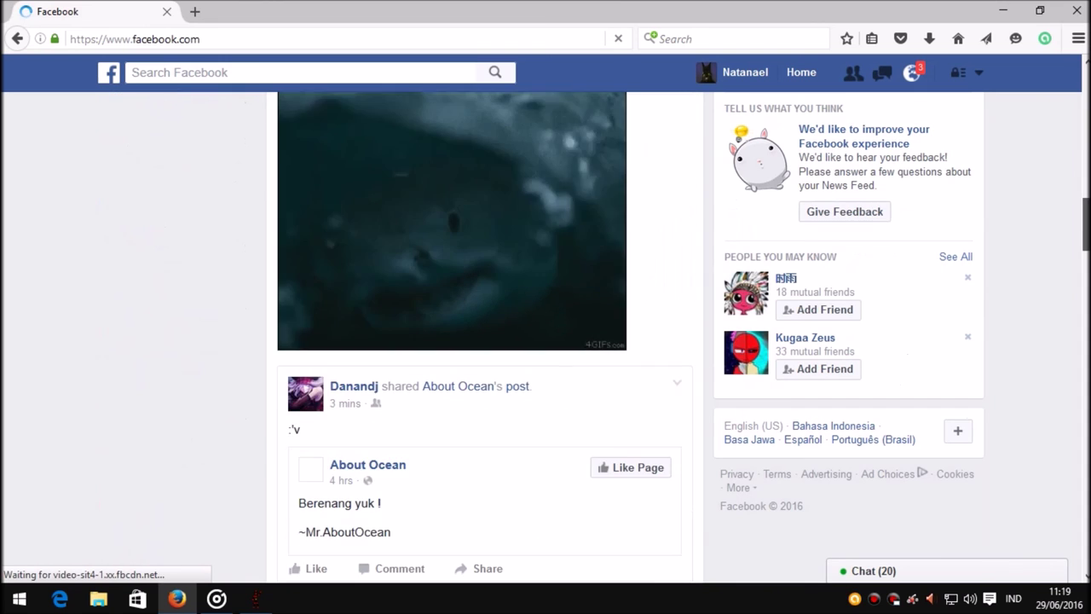
left_click(912, 71)
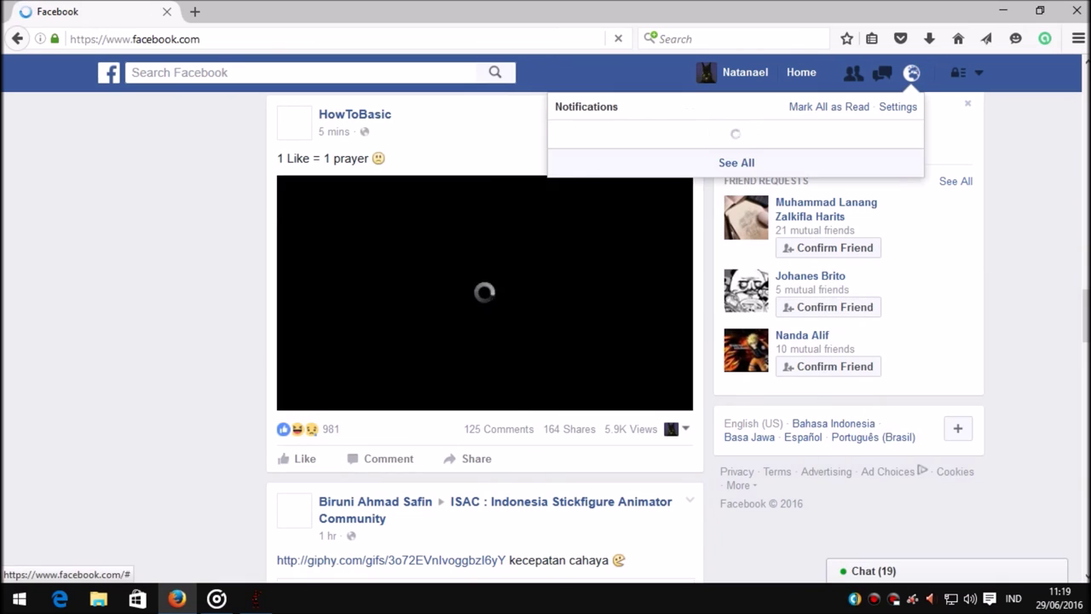
left_click(911, 72)
Step: Browse TheDarkDemon forum index and a Pivot Chat topic, and return to Pivot Animator
left_click(958, 38)
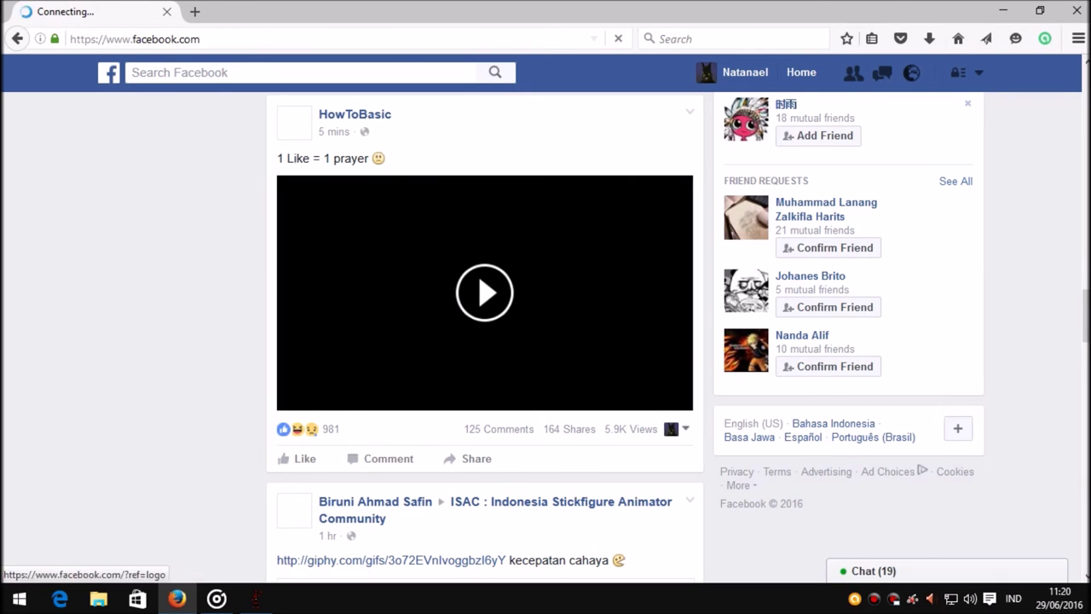
scroll(484, 341, "down", 5)
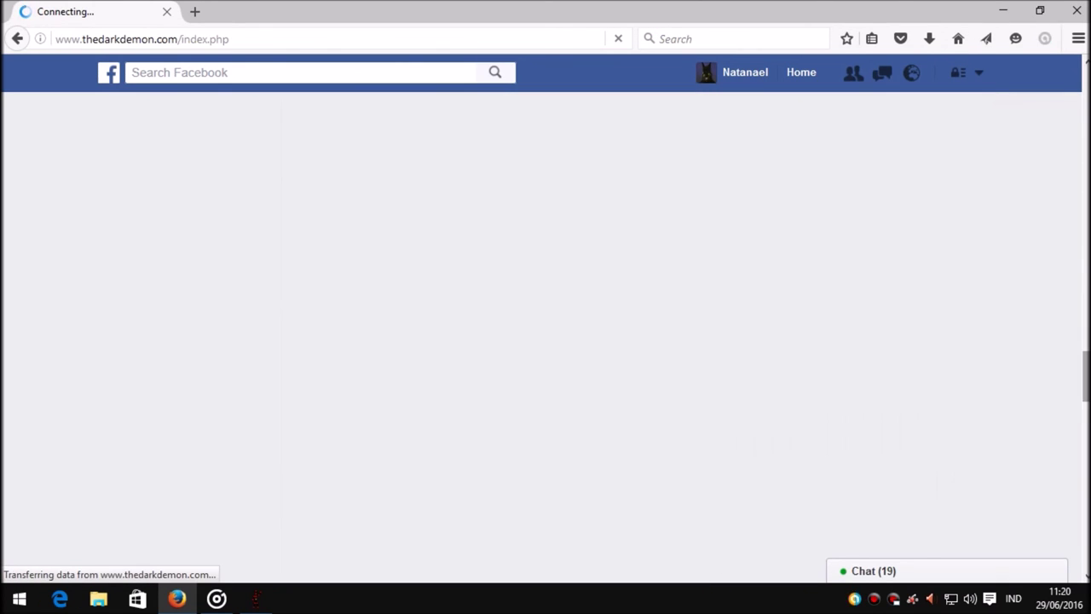
scroll(545, 341, "down", 20)
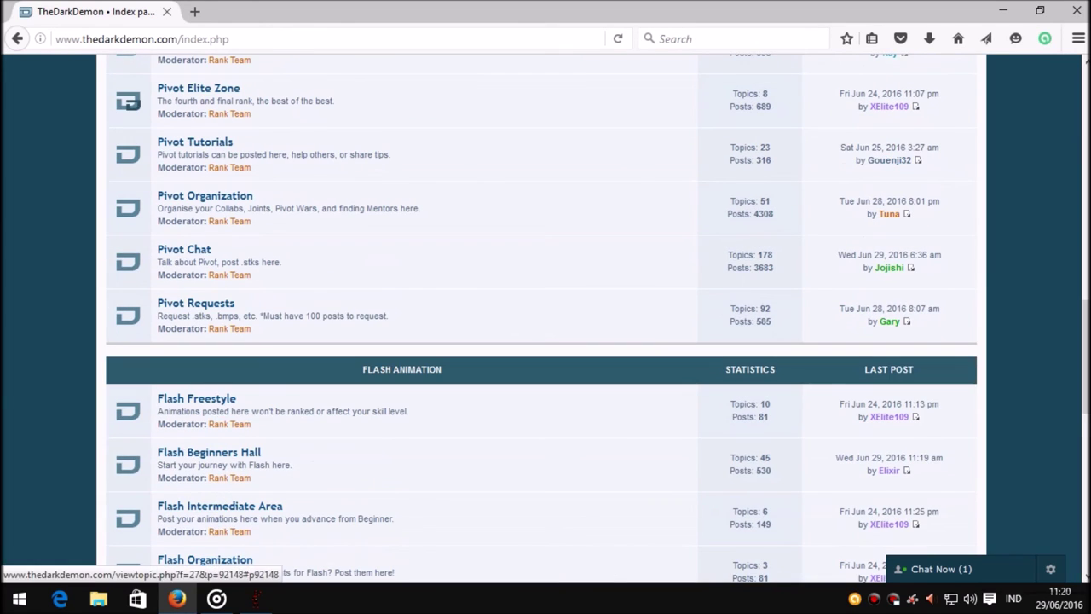
key("ctrl+w")
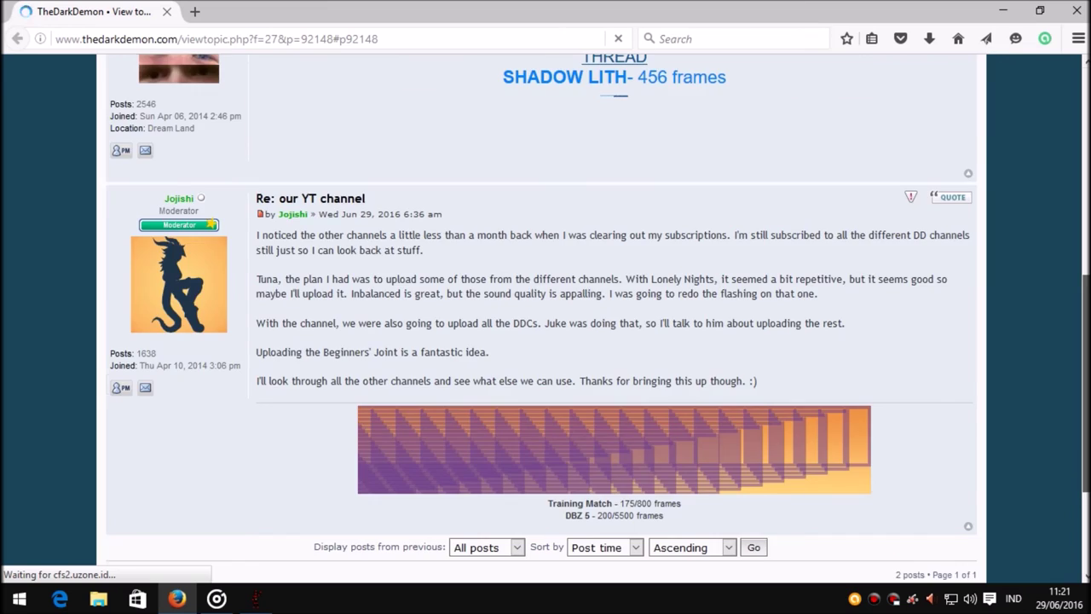
key("alt+Tab")
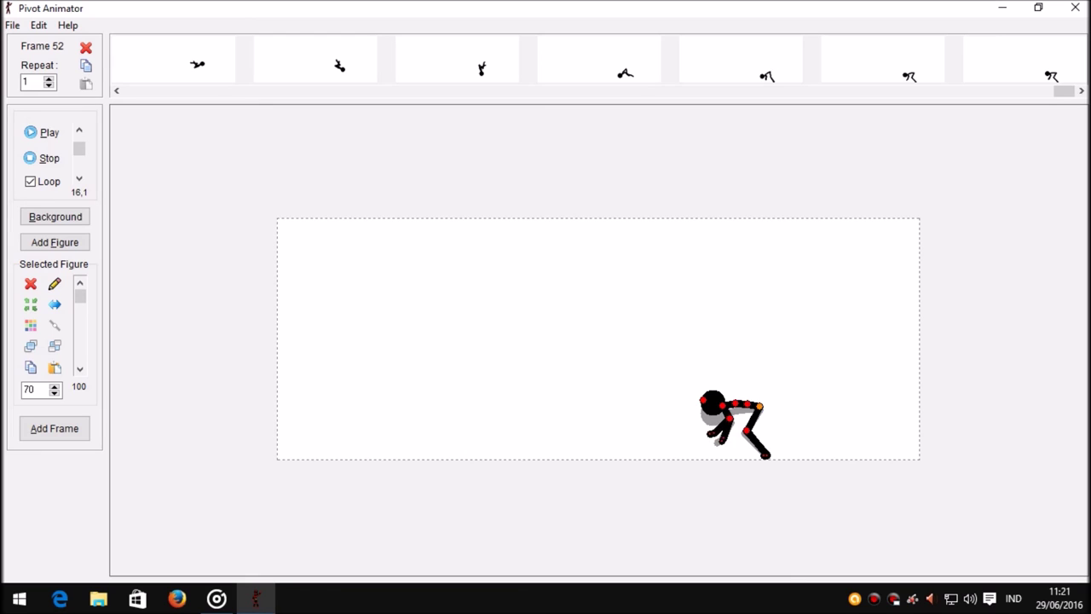
Step: Raise the figure gradually from the crouch toward standing across frames 52 to 55, and save the animation
key("Delete")
key("space")
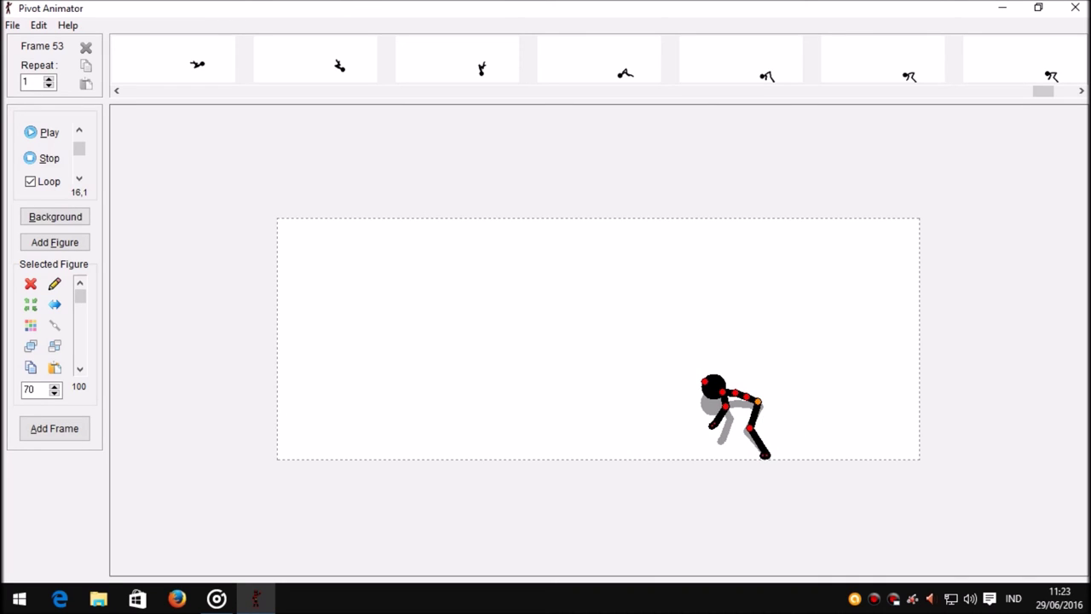
key("space")
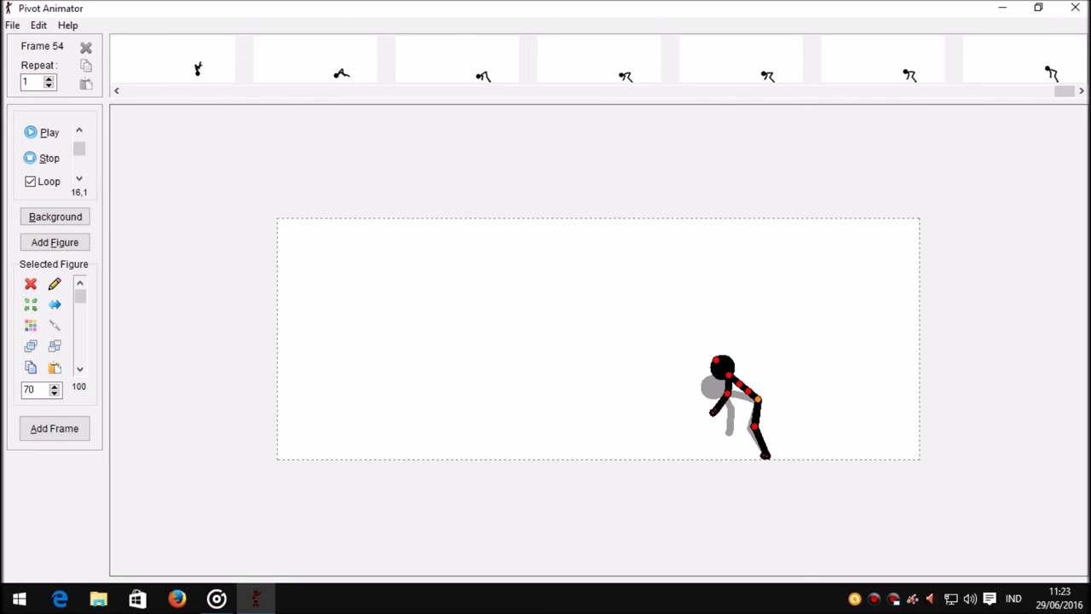
left_click(882, 60)
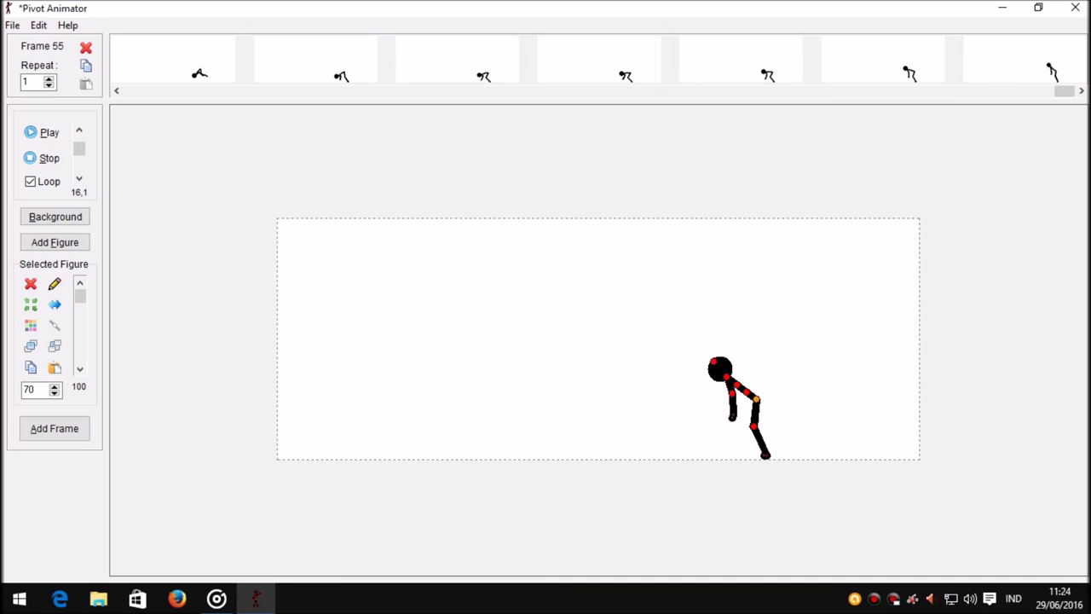
key("ctrl+s")
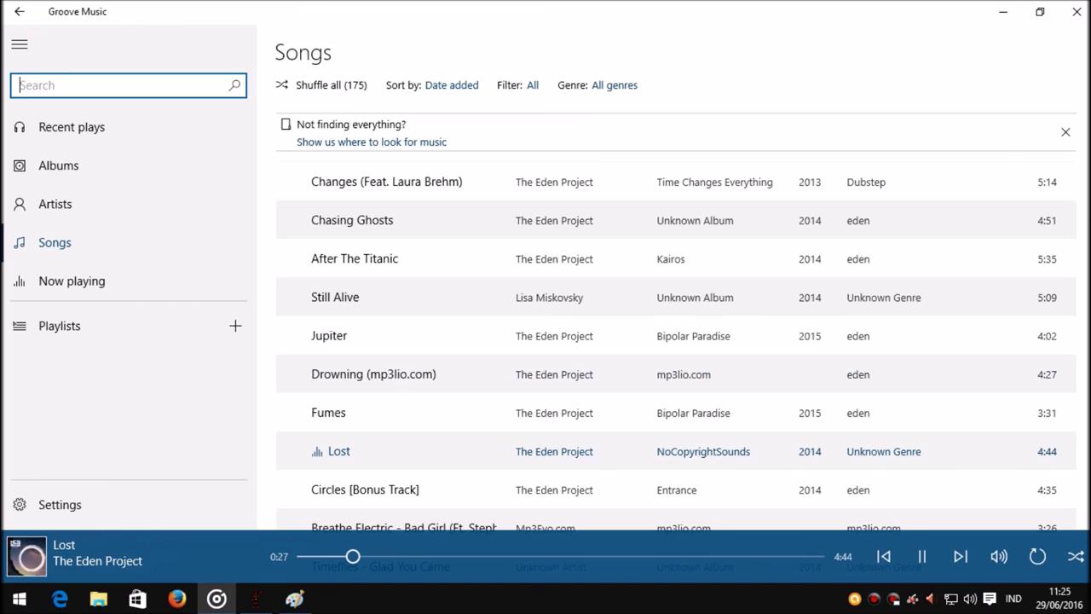
Step: Look through the Songs library in Groove Music, and switch to Paint
scroll(676, 341, "down", 3)
left_click(71, 280)
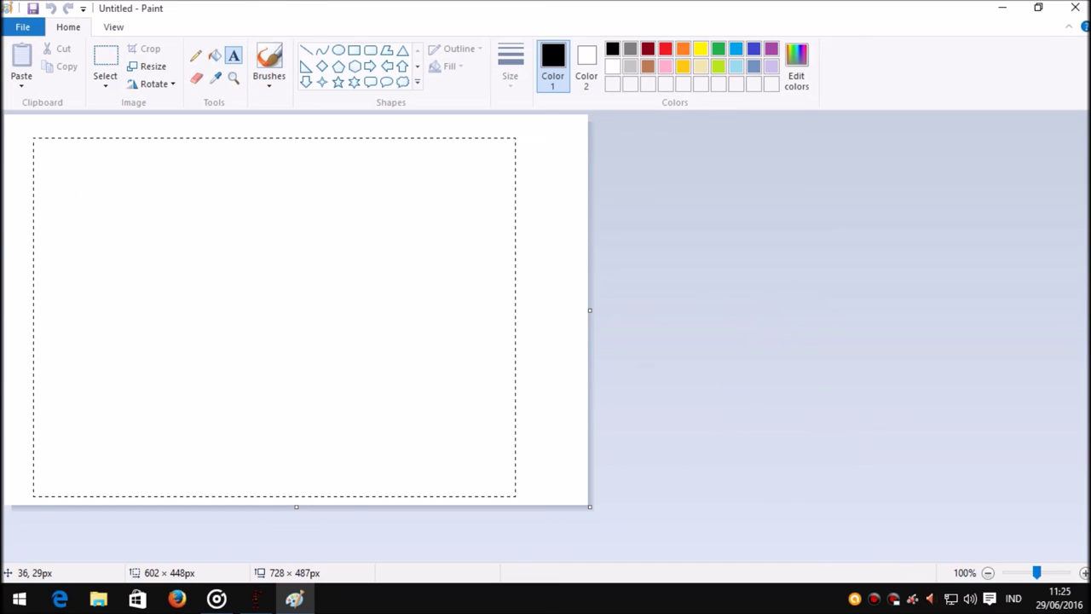
Step: Write "Cool isn' it?" with ":D" on a second line in large black pixel-style text on the Paint canvas
left_click_drag(35, 139, 34, 138)
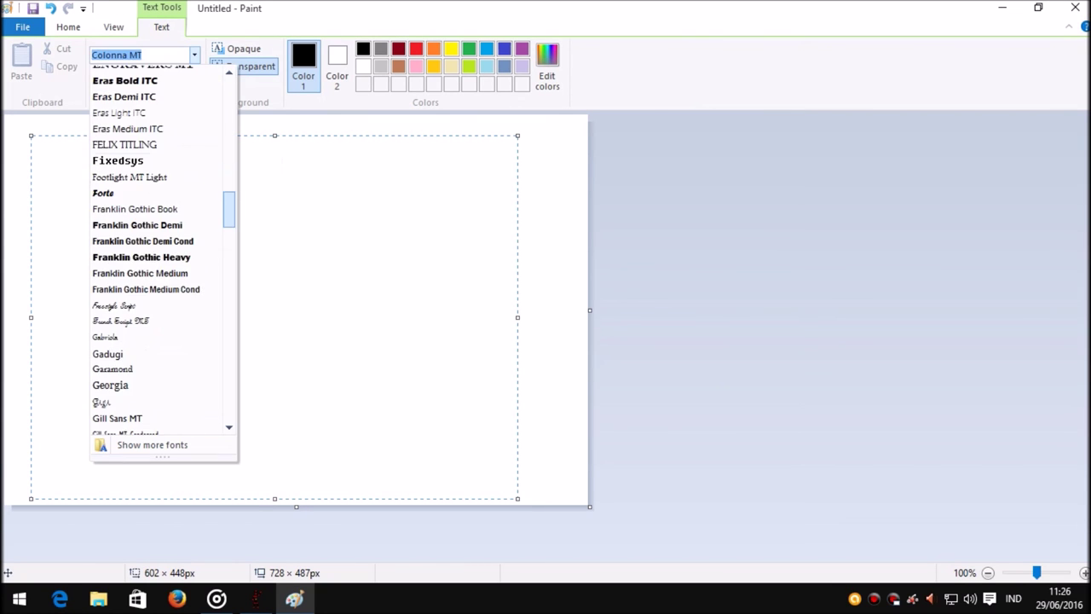
type("Cool isn' it?")
key("Return")
type(":D")
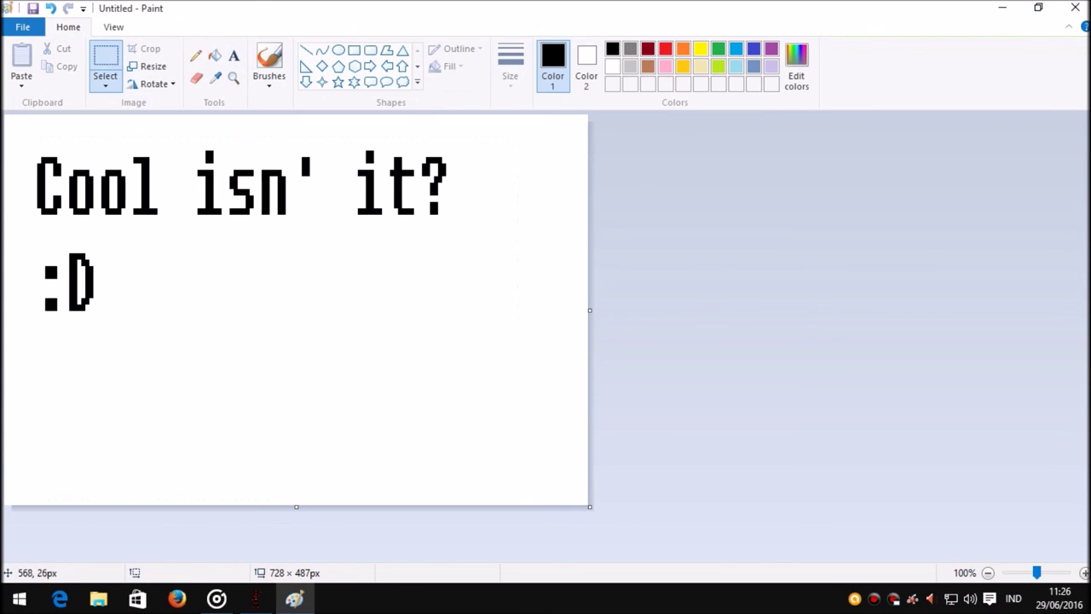
Step: Trim the canvas around the text to 546 × 267 px, and save the image before closing Paint
left_click(22, 27)
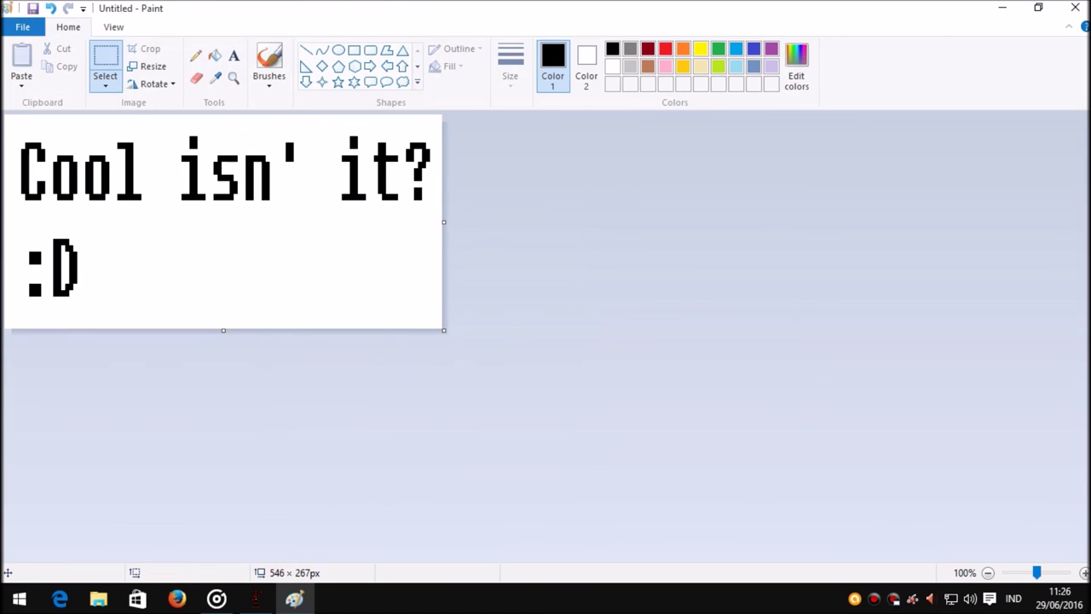
key("ctrl+s")
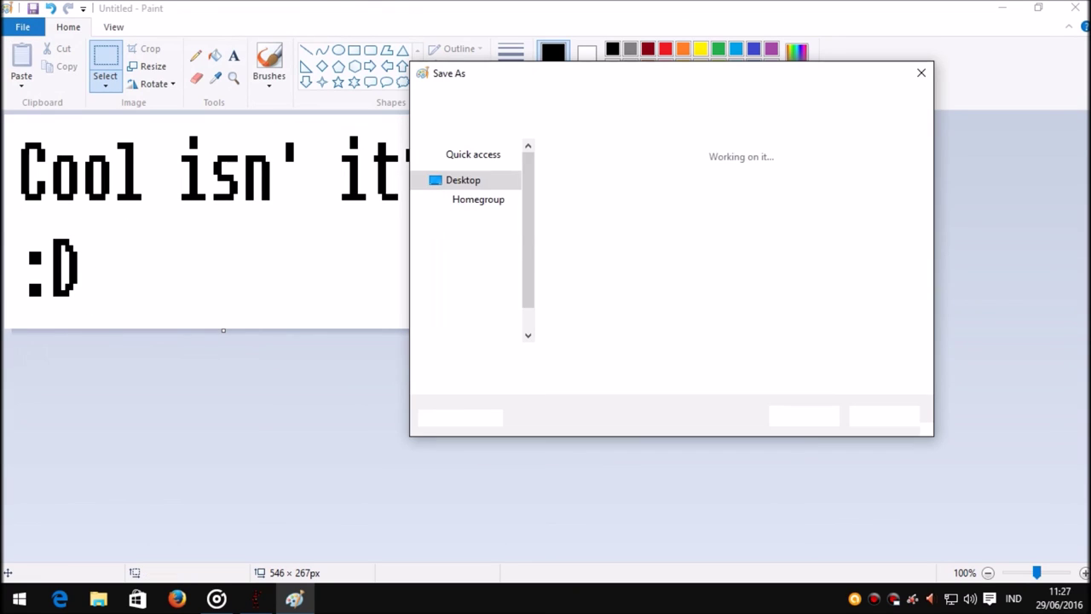
key("Return")
left_click(1075, 7)
Step: Add the "Cool isn' it? :D" image to the closing frames in Pivot Animator with the figure greyed, ending on blank frames
left_click(31, 324)
left_click(486, 360)
left_click(12, 25)
left_click(68, 138)
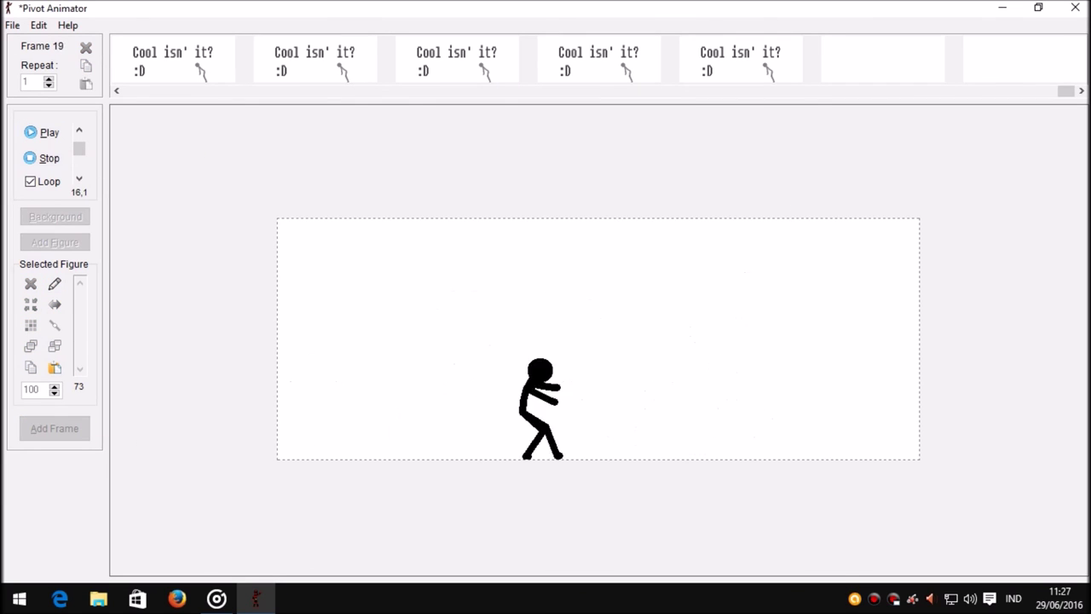
Step: Export the animation as an animated GIF with the offered options
left_click(12, 25)
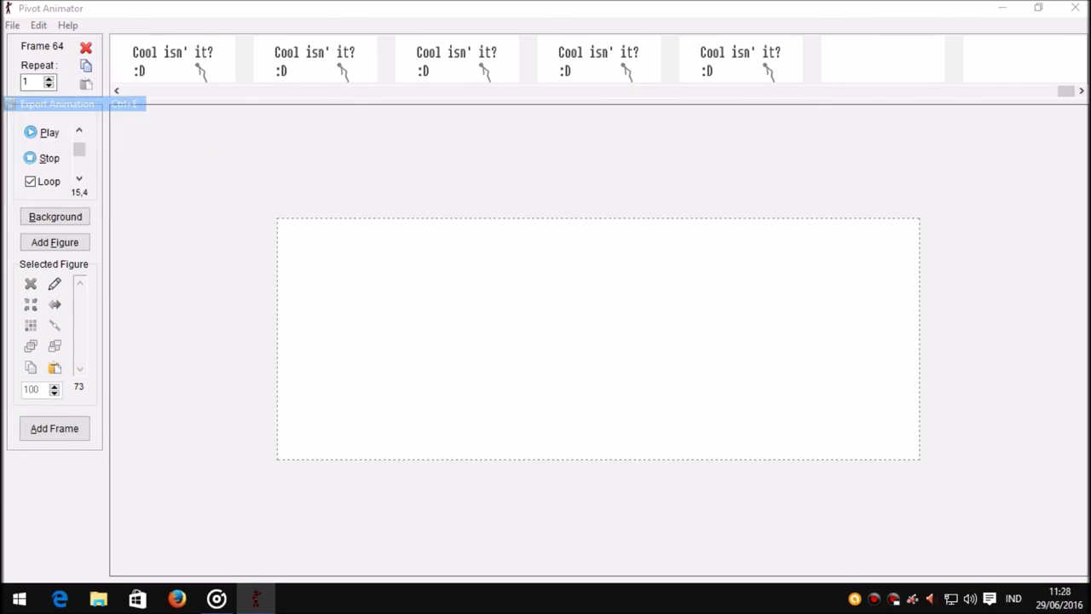
left_click(51, 103)
key("Return")
key("Return")
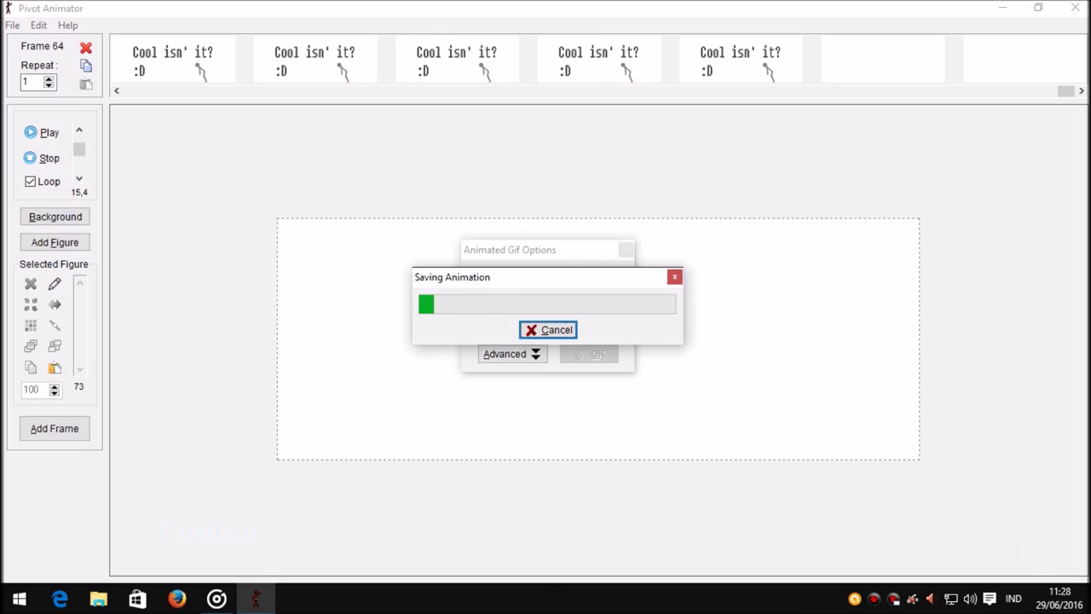
Step: Export the animation as an AVI video named "Cool isn it? hehe" in the Timelapse & Anim Compilations folder
left_click(11, 25)
left_click(52, 103)
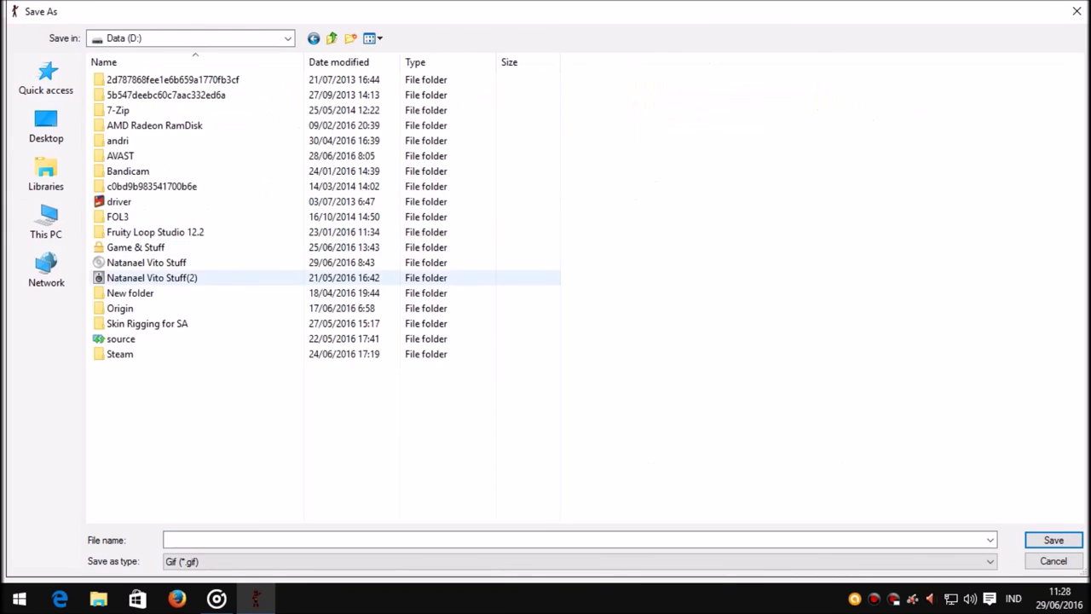
double_click(171, 246)
left_click(989, 561)
key("Down")
key("Return")
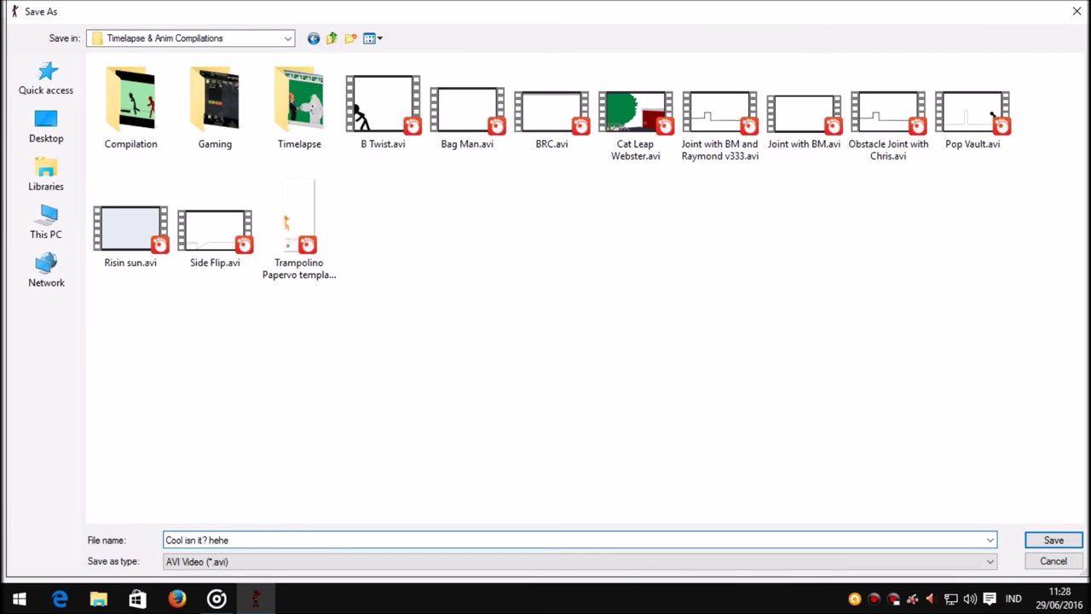
key("Return")
key("Return")
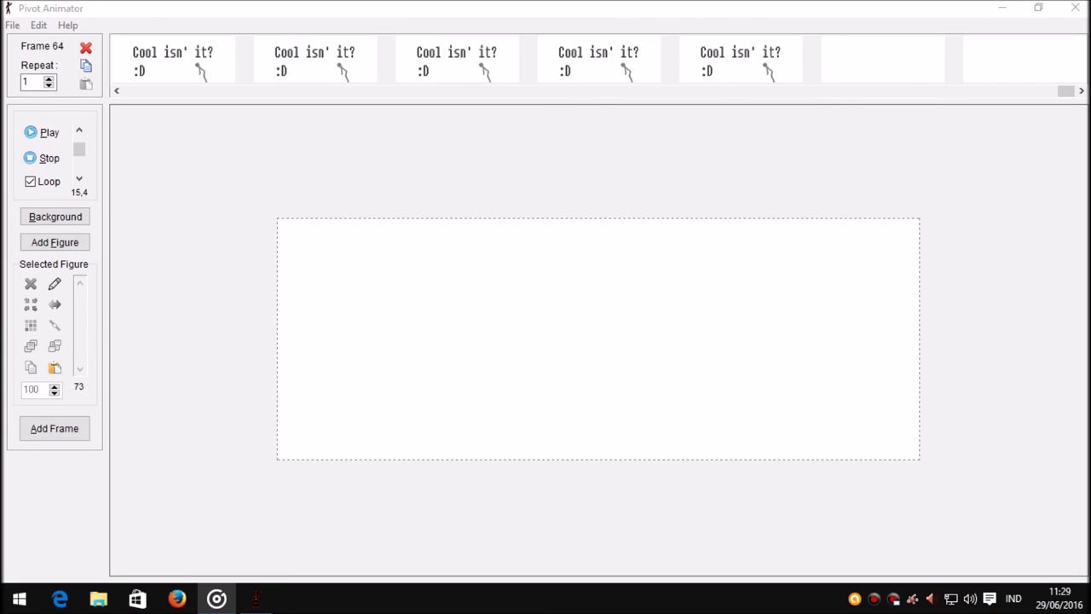
Step: Close Pivot Animator and play Cool isn it hehe.avi from the Timelapse & Anim Compilations folder in VLC media player
left_click(1074, 8)
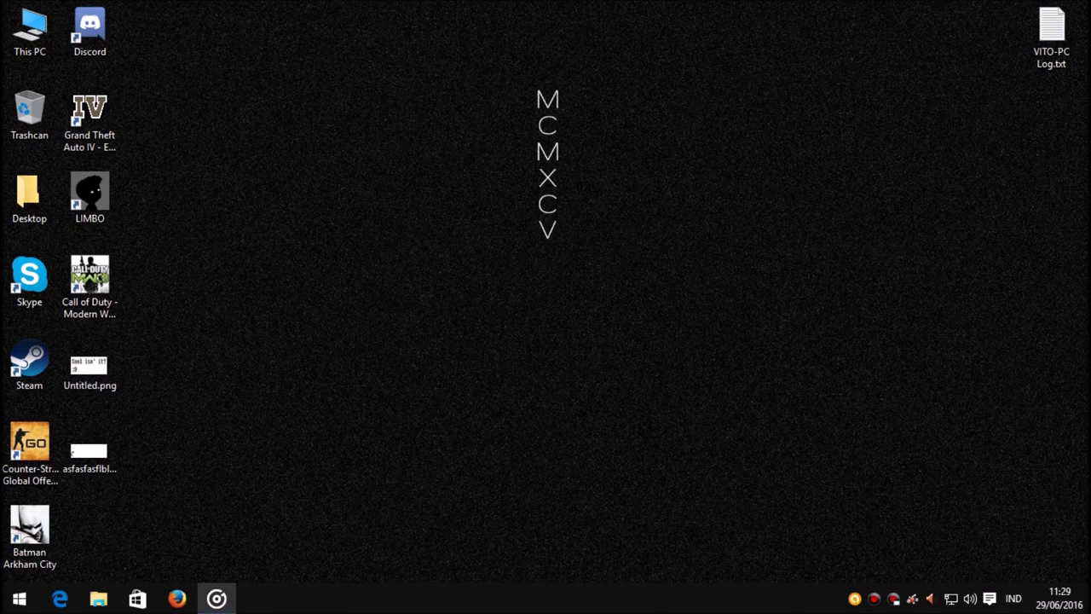
double_click(30, 30)
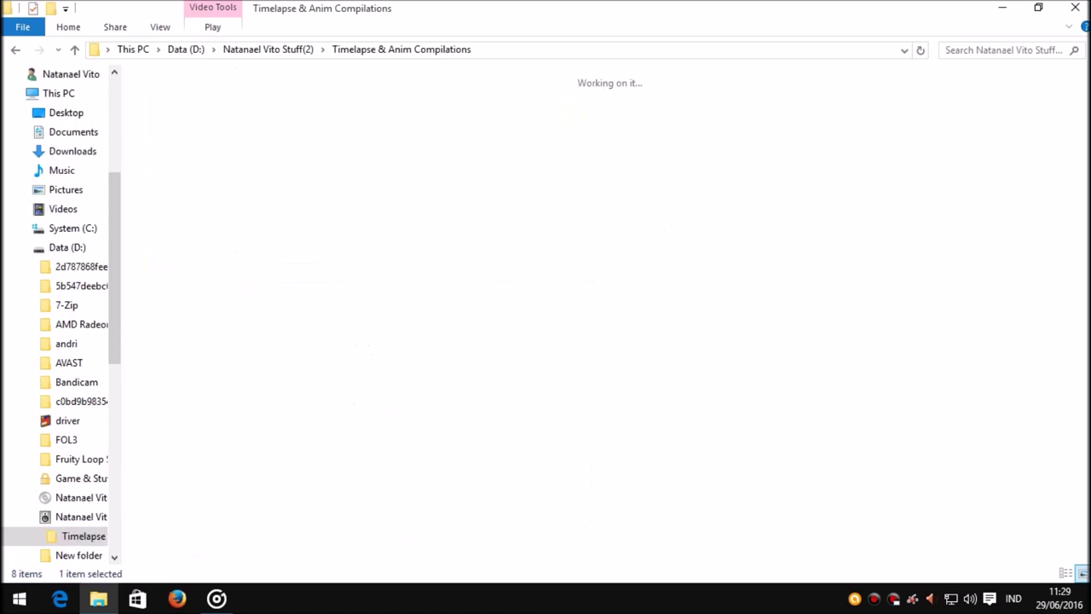
right_click(777, 135)
mouse_move(811, 287)
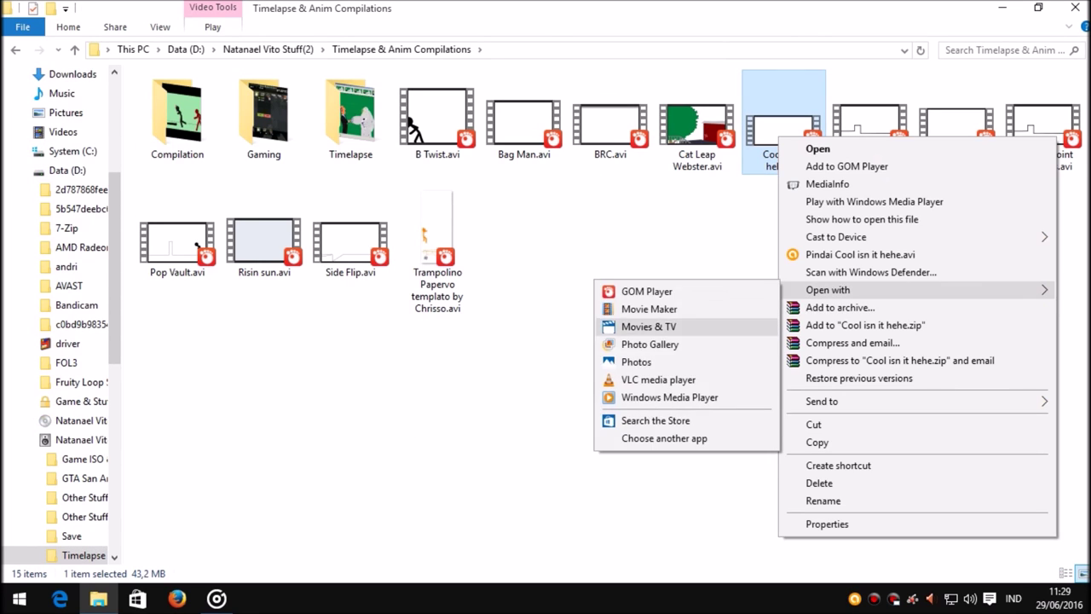
left_click(657, 329)
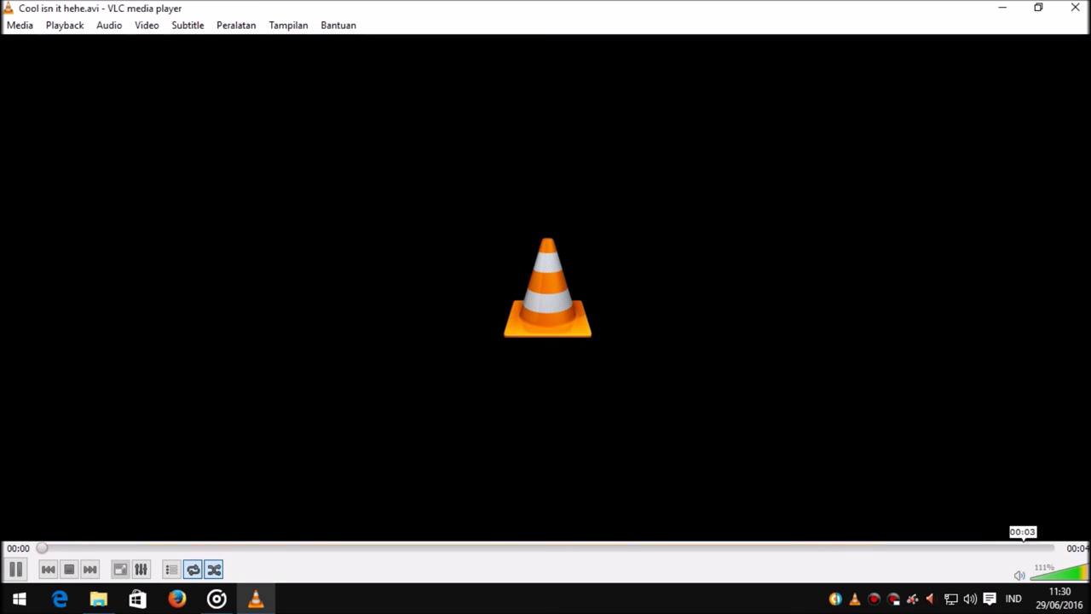
key("Escape")
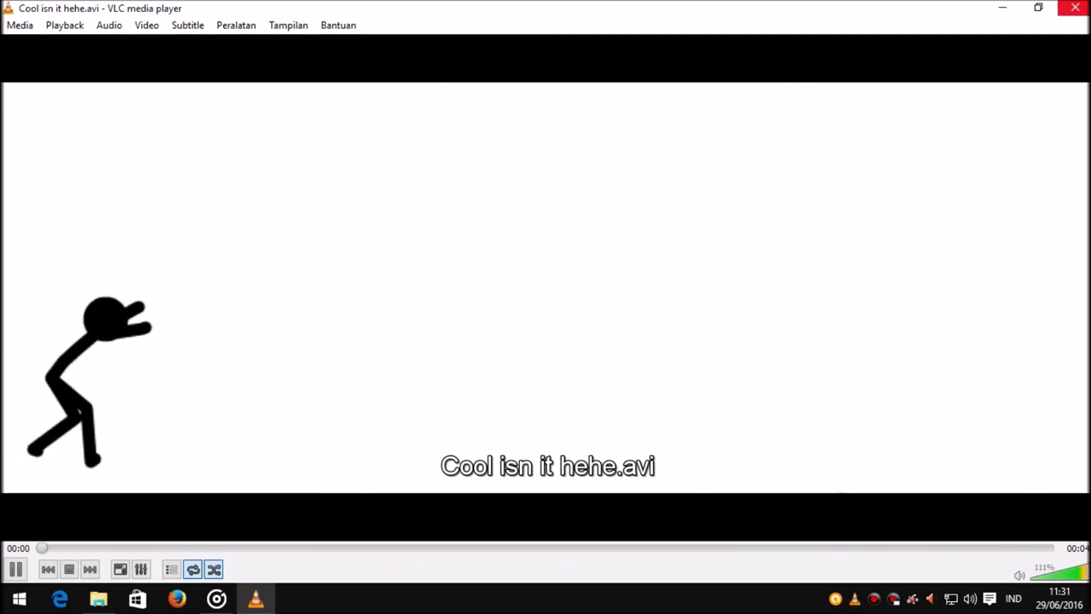
left_click(1070, 9)
Step: Switch to Groove Music and close it to end the session
left_click(217, 599)
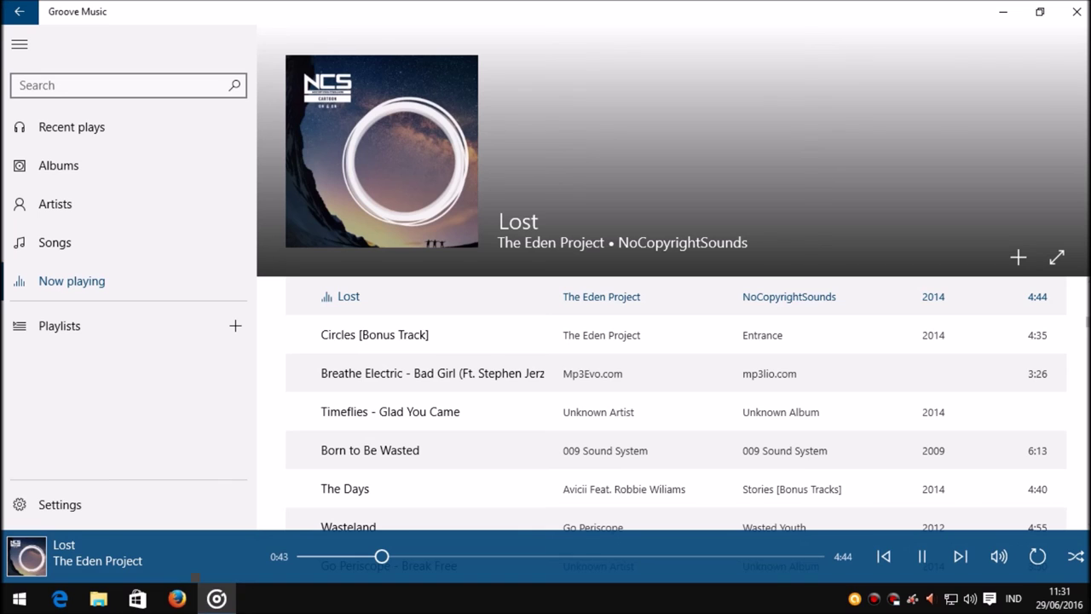
key("alt+F4")
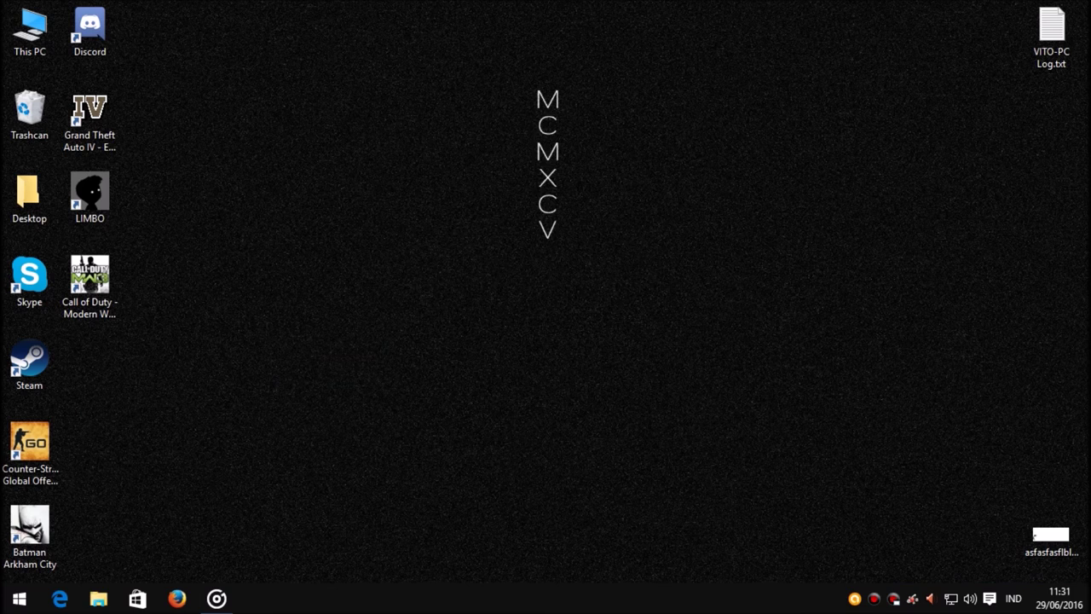
key("alt+F4")
key("Return")
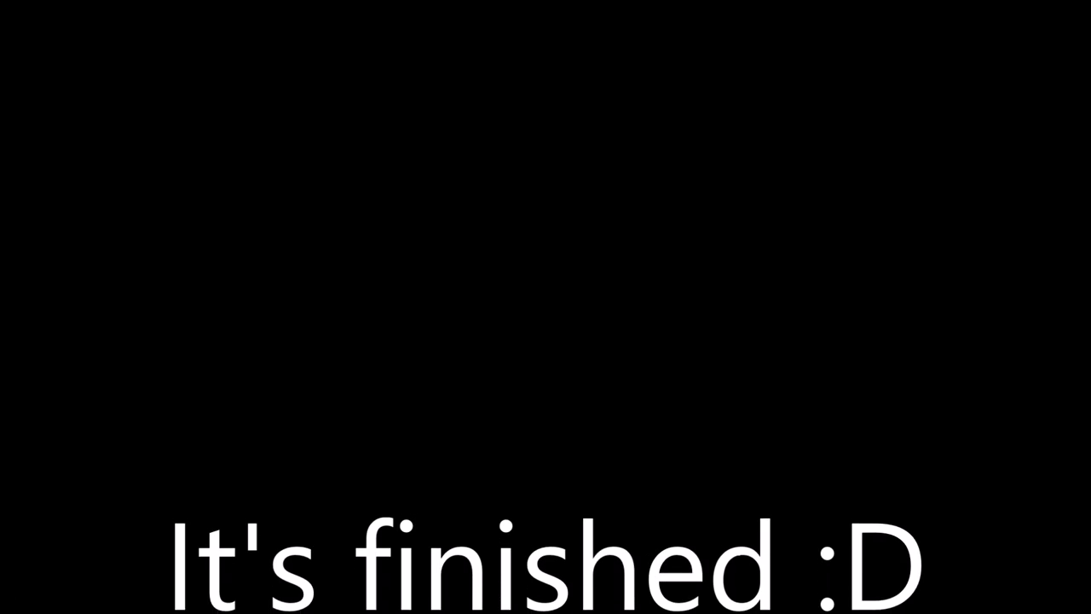